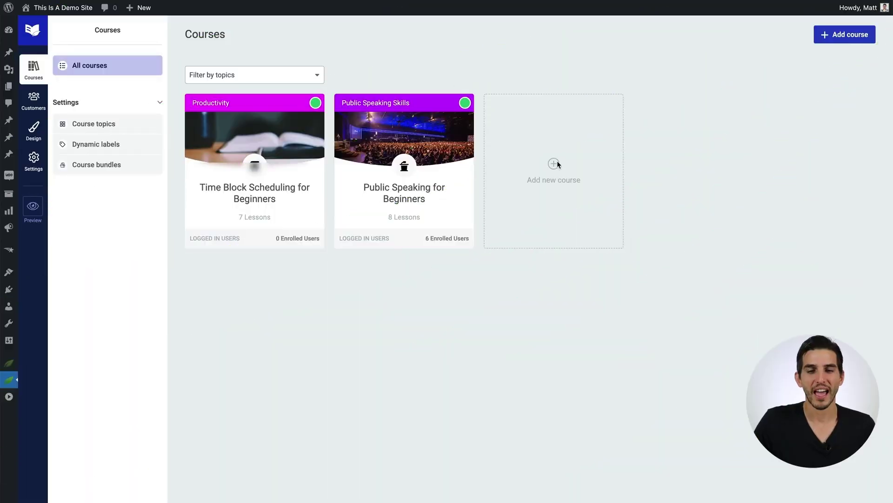
# Step: Create a new course named "Comfortable on Camera" and assign it to the Video Marketing topic
pyautogui.click(556, 163)
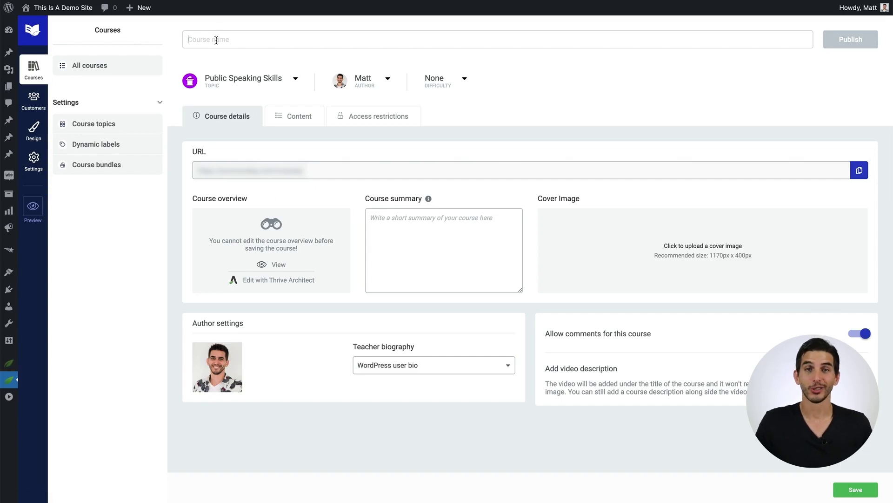
pyautogui.write('Comfortabl')
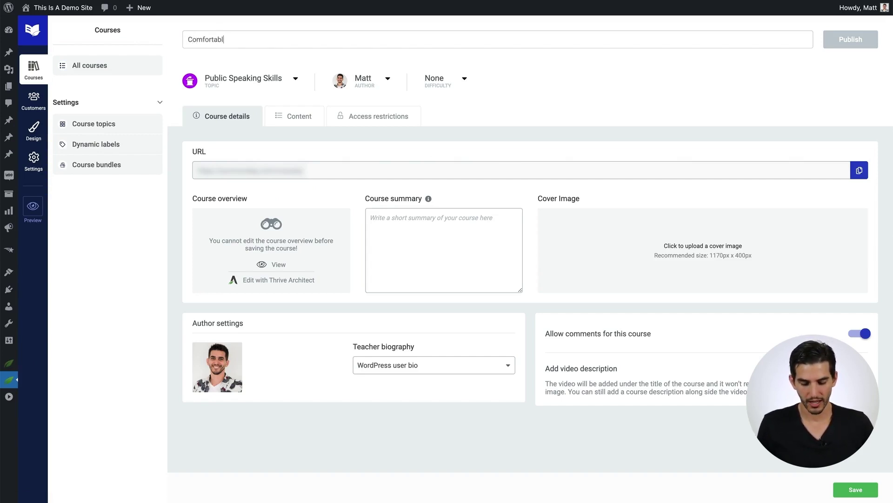
pyautogui.write('e on Camera')
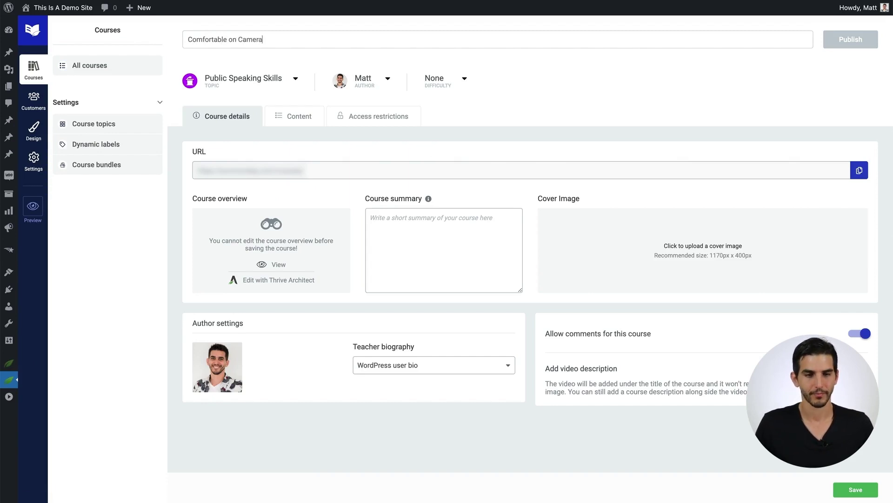
pyautogui.click(296, 80)
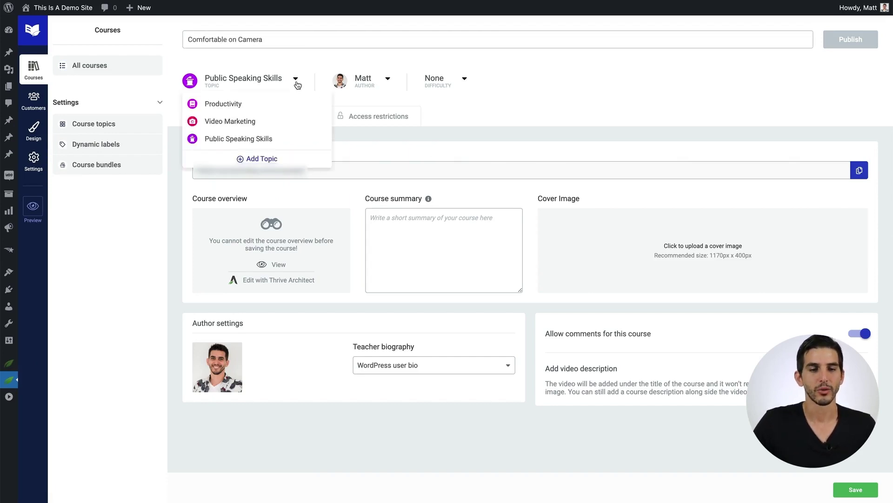
pyautogui.click(254, 123)
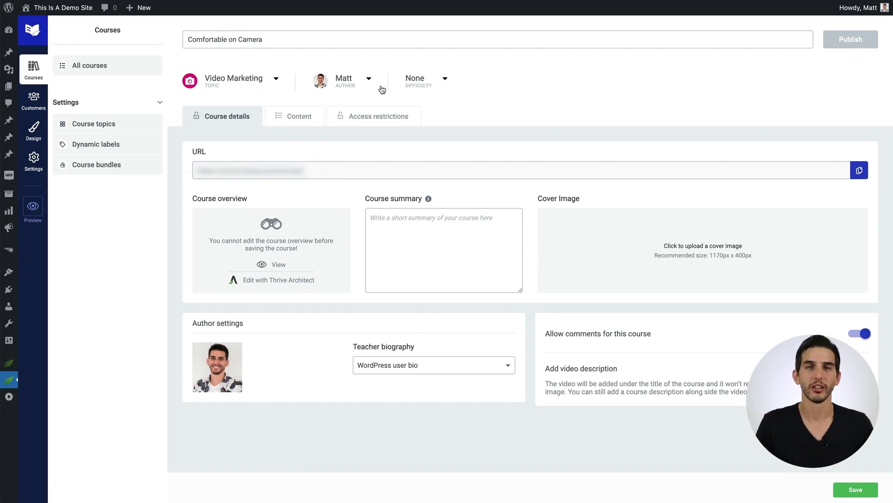
# Step: Search for the teacher's user account and assign it as course author, set the difficulty to Easy, and save the course
pyautogui.click(370, 79)
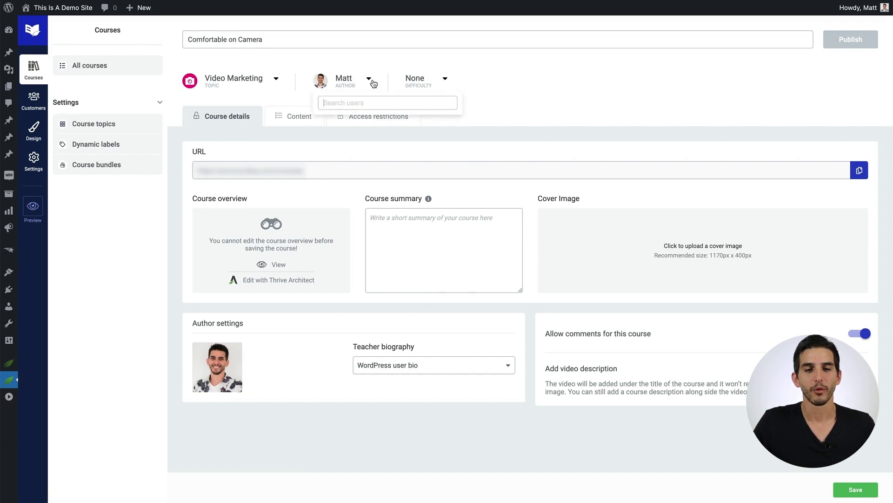
pyautogui.write('Esther')
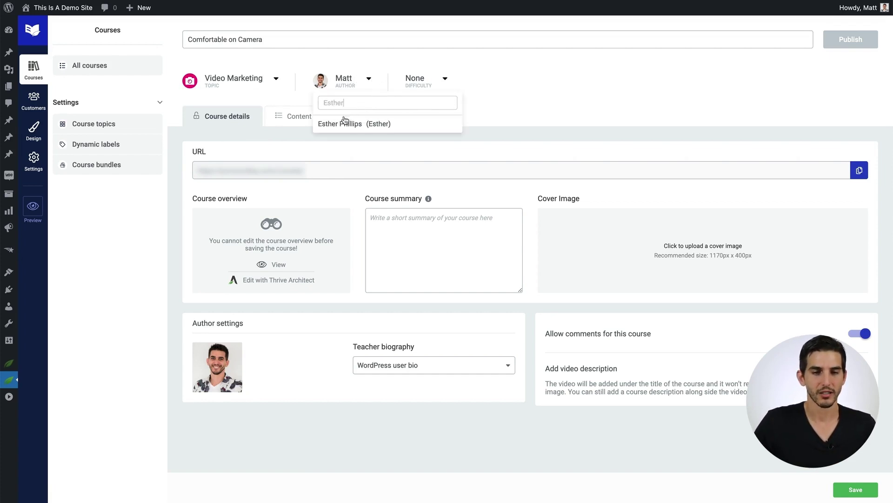
pyautogui.click(353, 123)
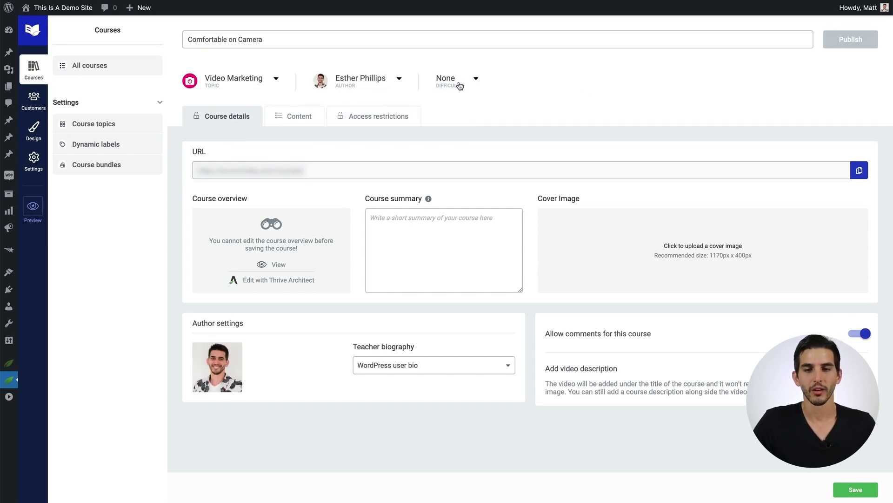
pyautogui.click(460, 86)
pyautogui.click(459, 120)
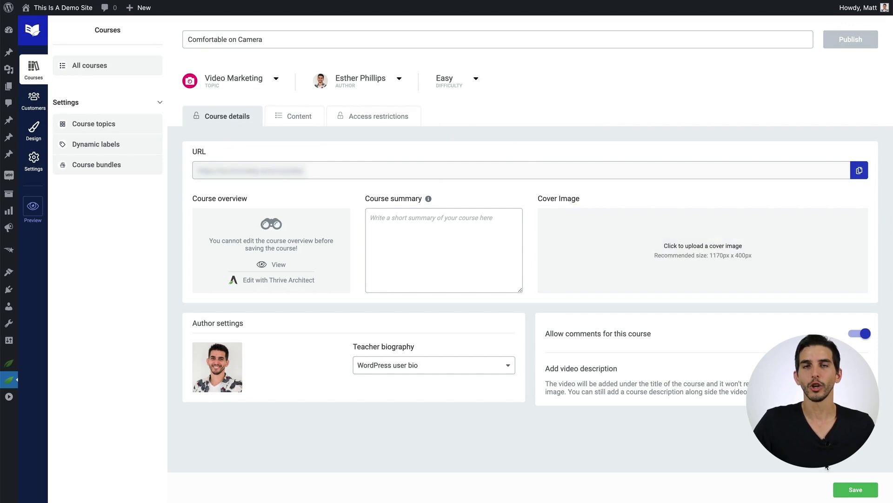
pyautogui.click(839, 492)
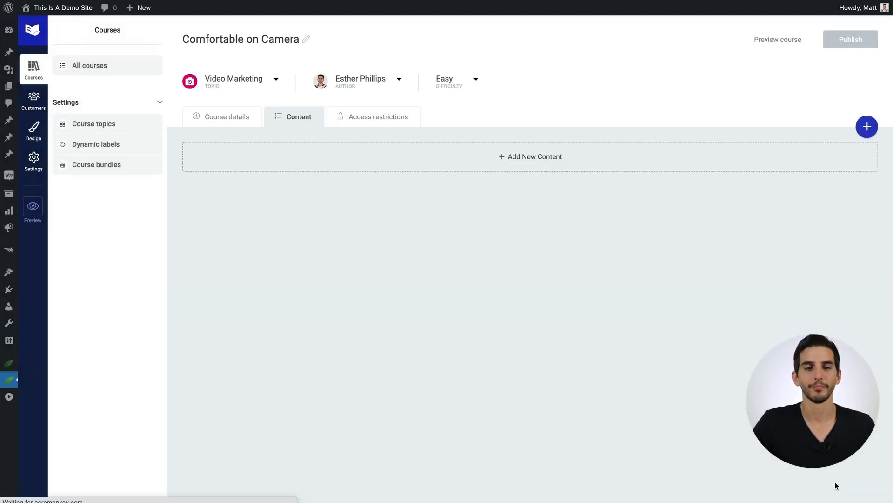
# Step: Enter the course summary "In this course, you'll learn how to overcome your camera shyness so you can start creating amazing videos to help build your online brand."
pyautogui.click(214, 115)
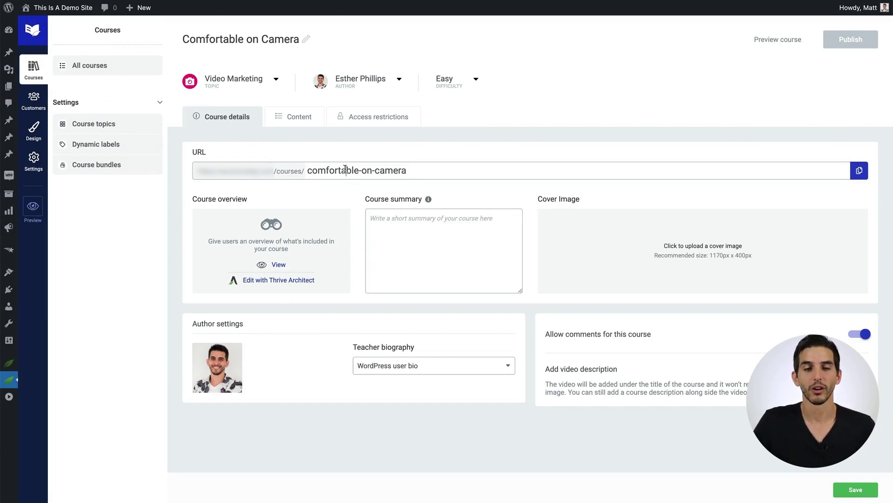
pyautogui.moveTo(345, 170); pyautogui.dragTo(439, 173)
pyautogui.click(327, 193)
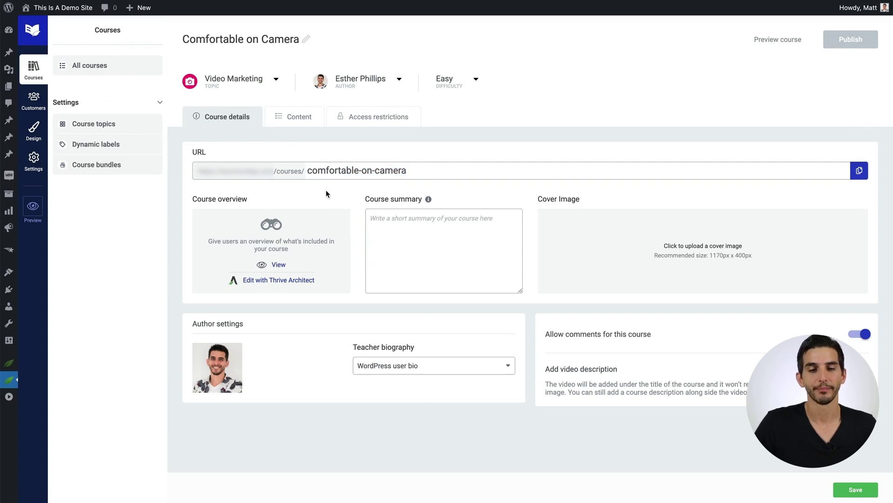
pyautogui.click(391, 233)
pyautogui.write("In this course, you'll learn how to overcome your camera shyness so you can start creating amazing videos to help build your online brand.")
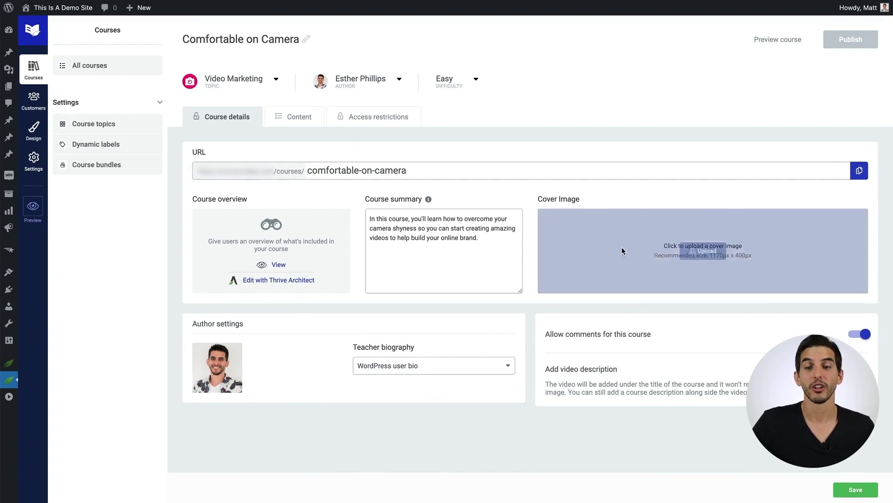
# Step: Set the course's cover image to Video-Marketing.png from the media library
pyautogui.click(684, 247)
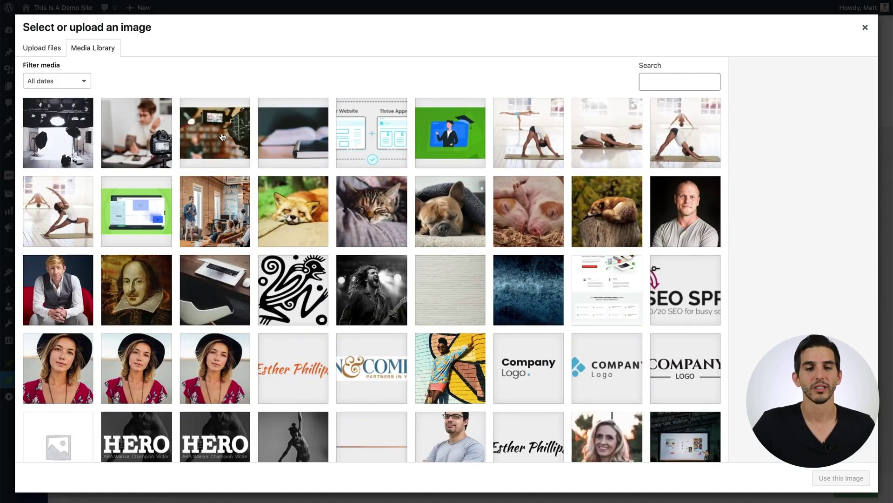
pyautogui.click(224, 139)
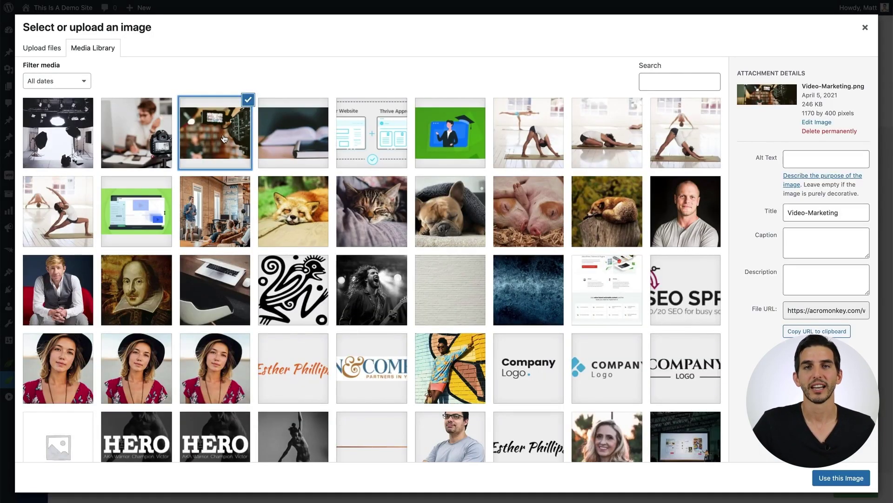
pyautogui.click(851, 480)
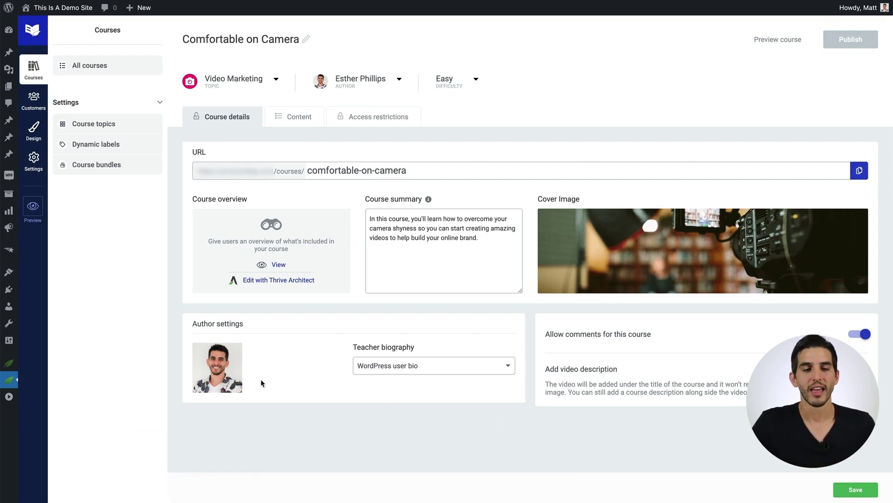
# Step: Replace the author photo with a portrait of the woman in the black hat from the media library
pyautogui.click(214, 369)
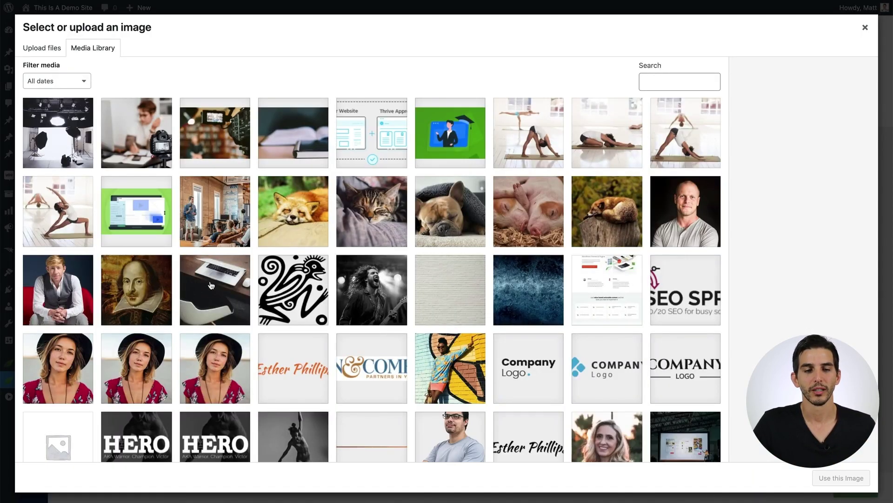
pyautogui.click(128, 370)
pyautogui.click(841, 478)
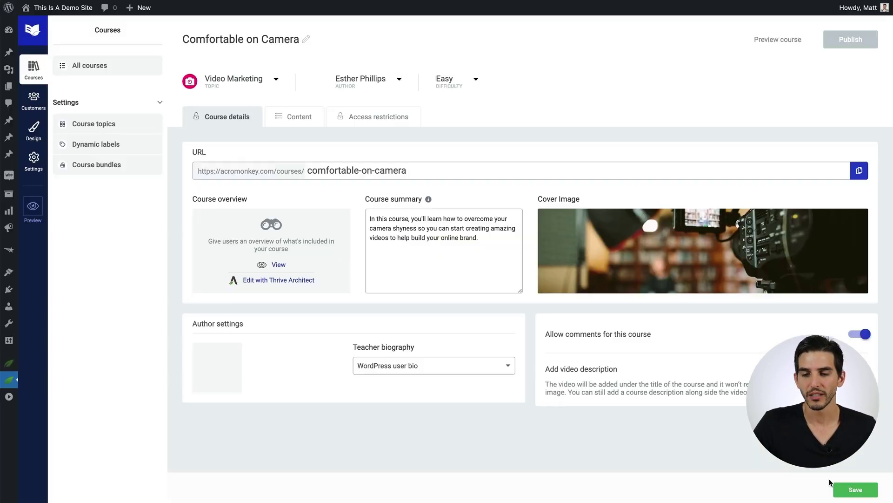
# Step: Use a custom teacher bio for this course, describing the author as a professional YouTuber who specializes in content creation and video marketing
pyautogui.click(398, 370)
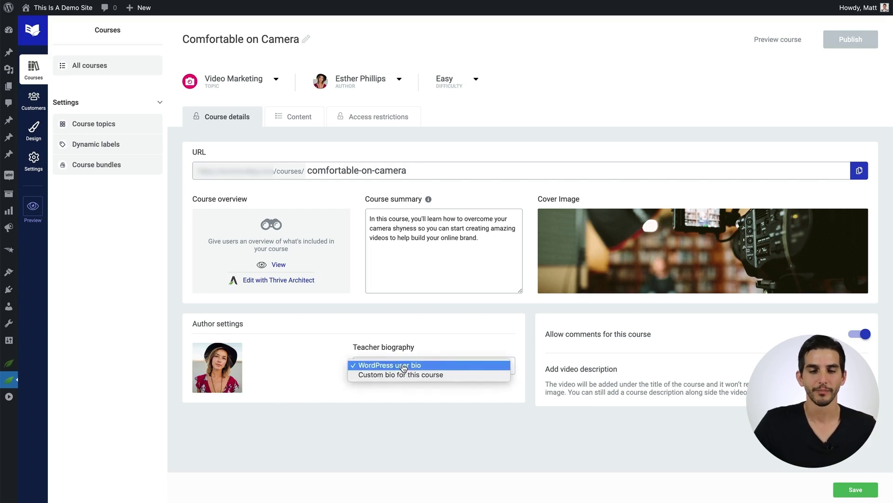
pyautogui.click(399, 375)
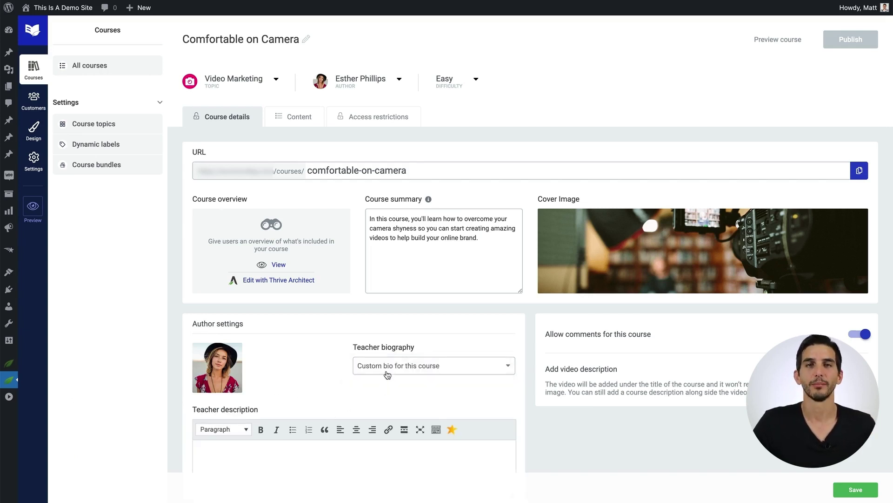
pyautogui.scroll(-1, 611, 407)
pyautogui.write('Esther is a professional YouTuber who specializes in content creation and video marketing. She loves teaching others how to leverage the power of video to build their own niche businesses online.')
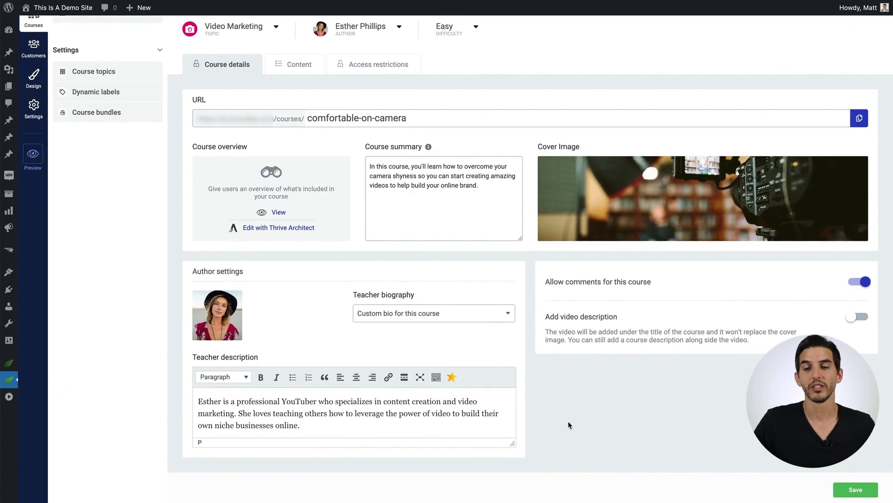
# Step: Enable the course's video description with Wistia as the source, paste the video URL, and save the course
pyautogui.click(856, 317)
pyautogui.scroll(-1, 637, 322)
pyautogui.click(618, 338)
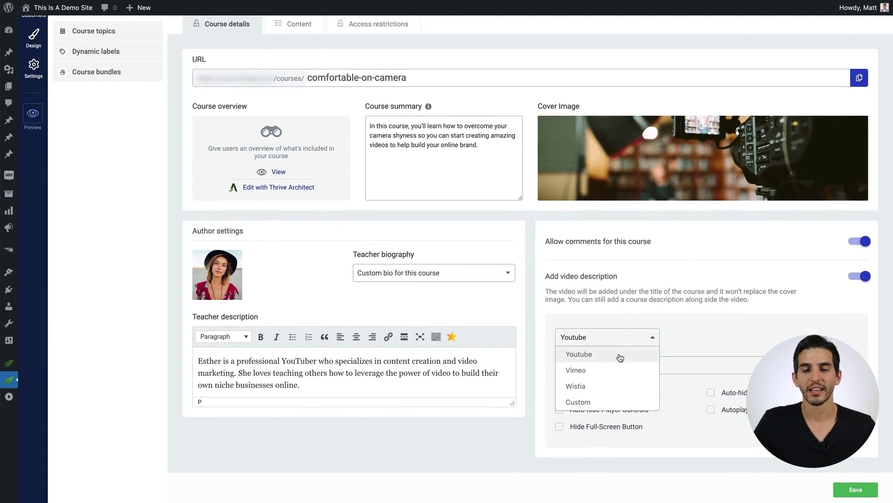
pyautogui.click(607, 390)
pyautogui.scroll(1, 606, 393)
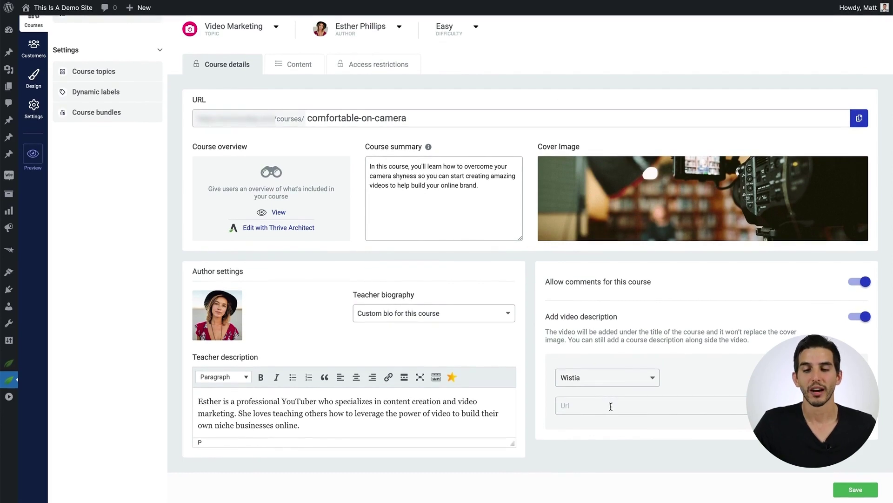
pyautogui.click(611, 407)
pyautogui.hotkey('ctrl', 'v')
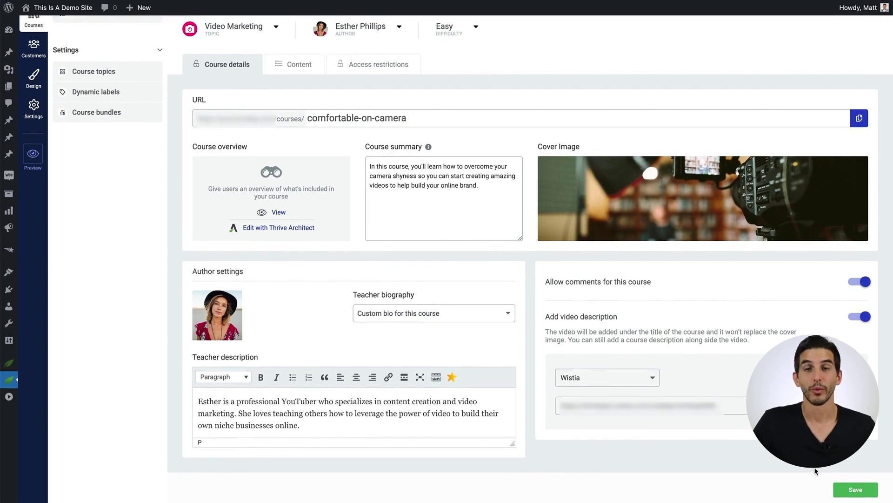
pyautogui.click(839, 488)
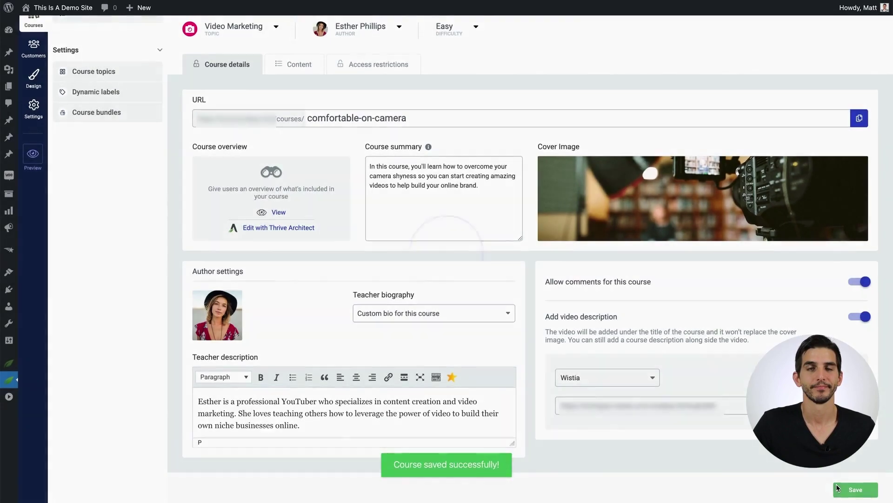
# Step: View the course overview page and examine its topic, cover image, title, difficulty, video and introduction
pyautogui.click(279, 213)
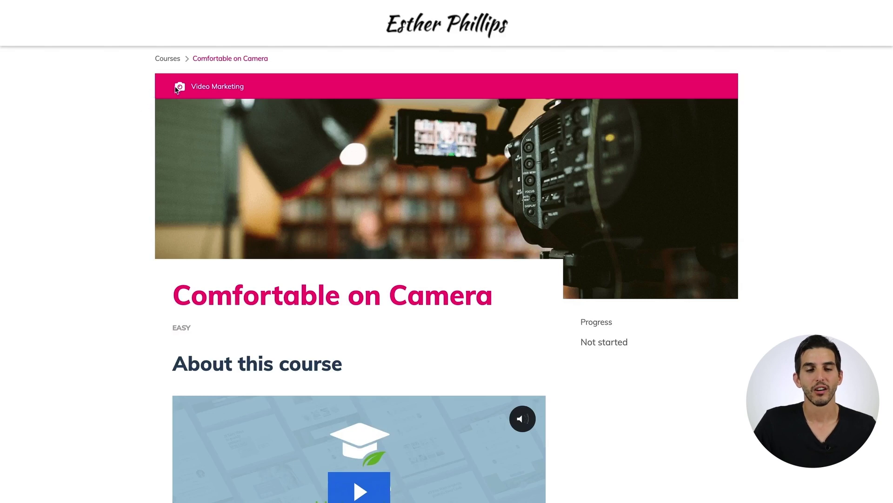
pyautogui.scroll(-2, 127, 149)
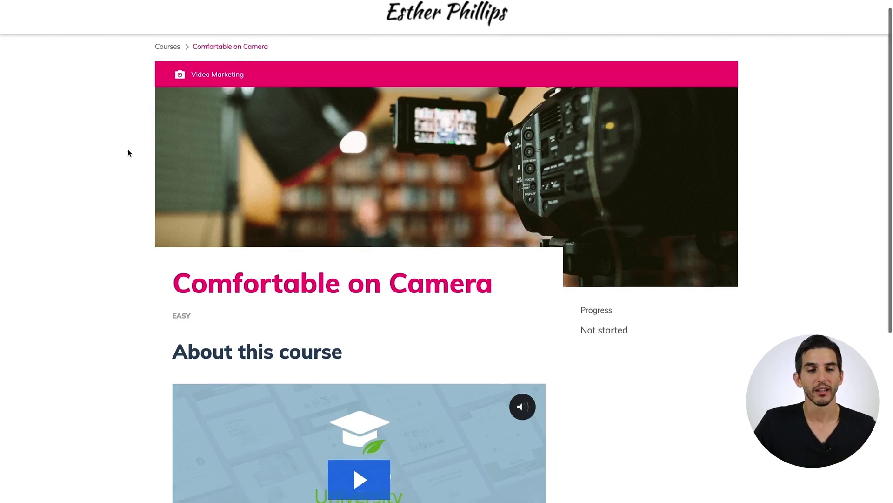
pyautogui.scroll(1, 293, 92)
pyautogui.scroll(-1, 107, 153)
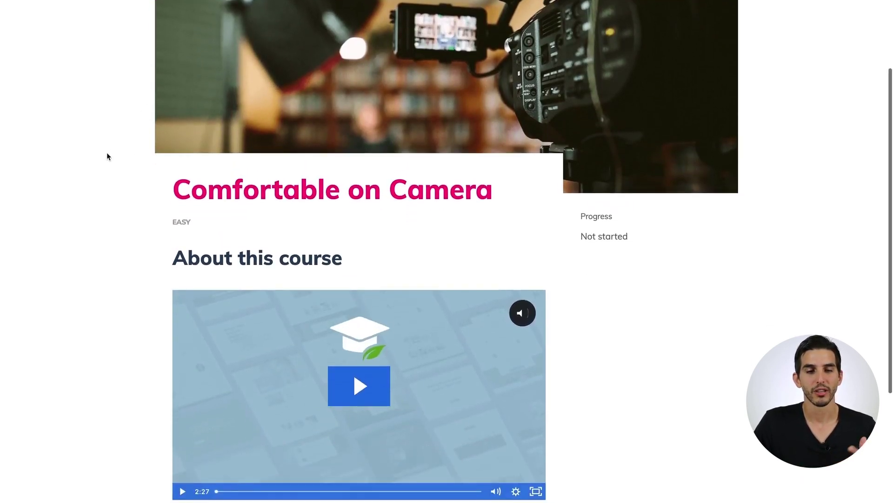
pyautogui.moveTo(154, 223); pyautogui.dragTo(224, 222)
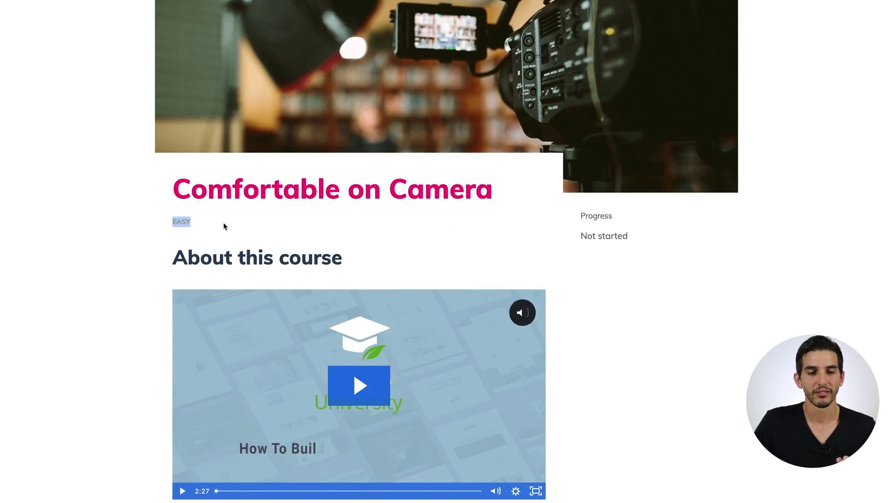
pyautogui.scroll(-1, 223, 222)
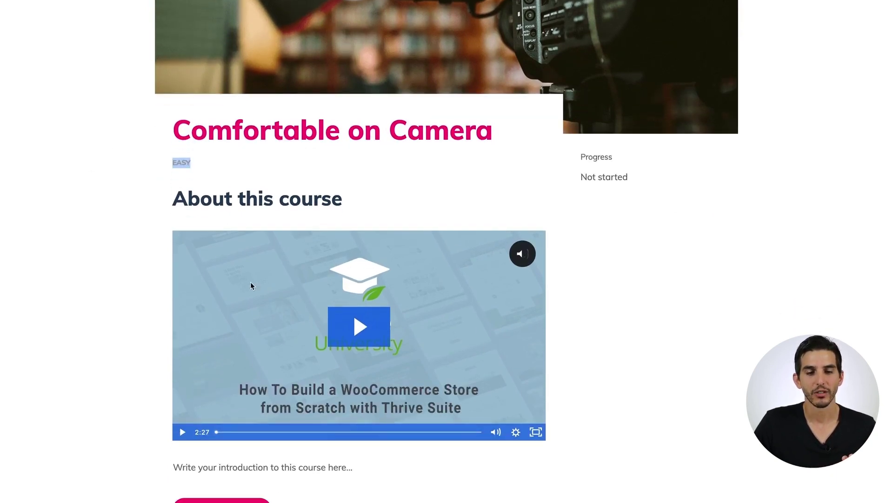
pyautogui.scroll(-2, 250, 285)
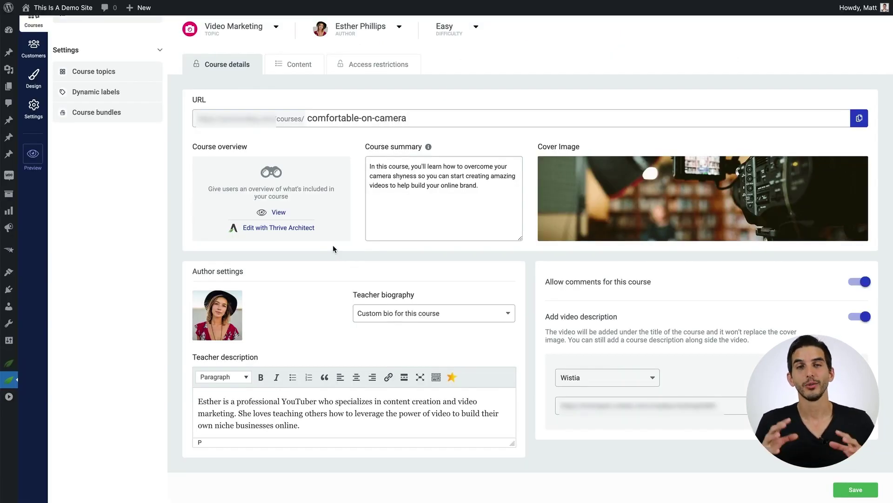
# Step: Open the course overview page for editing in Thrive Architect and select the introduction paragraph below the video
pyautogui.click(300, 227)
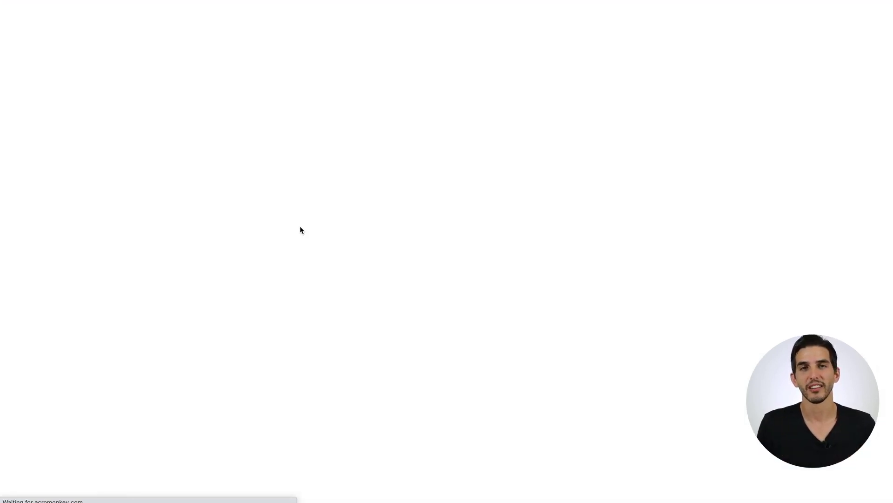
pyautogui.scroll(-7, 302, 230)
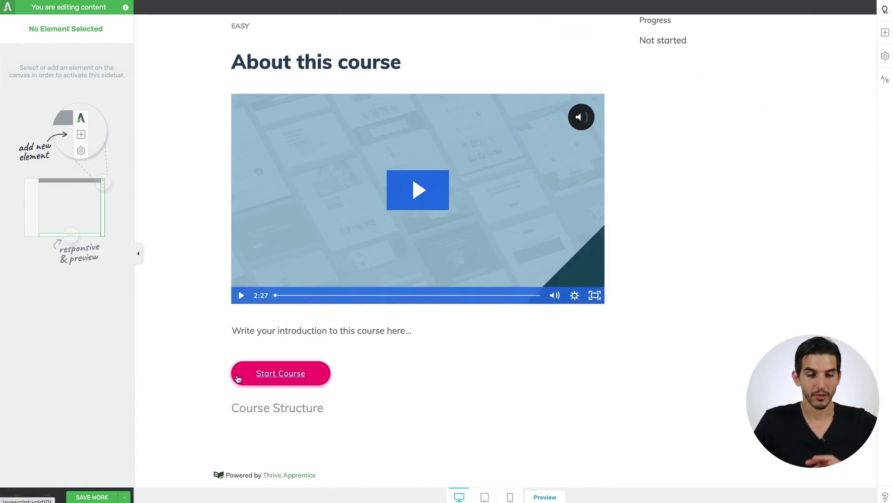
pyautogui.moveTo(247, 332)
pyautogui.mouseDown()
pyautogui.moveTo(411, 333)
pyautogui.moveTo(261, 332)
pyautogui.mouseUp()
pyautogui.click(421, 335)
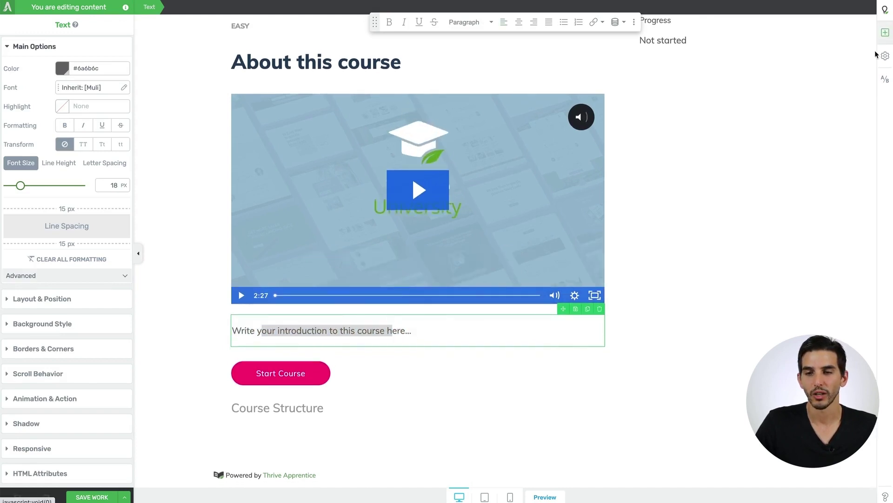
# Step: Add an image element below the introduction paragraph, using video-marketing-gear.png from the media library
pyautogui.click(886, 33)
pyautogui.moveTo(848, 173); pyautogui.dragTo(446, 342)
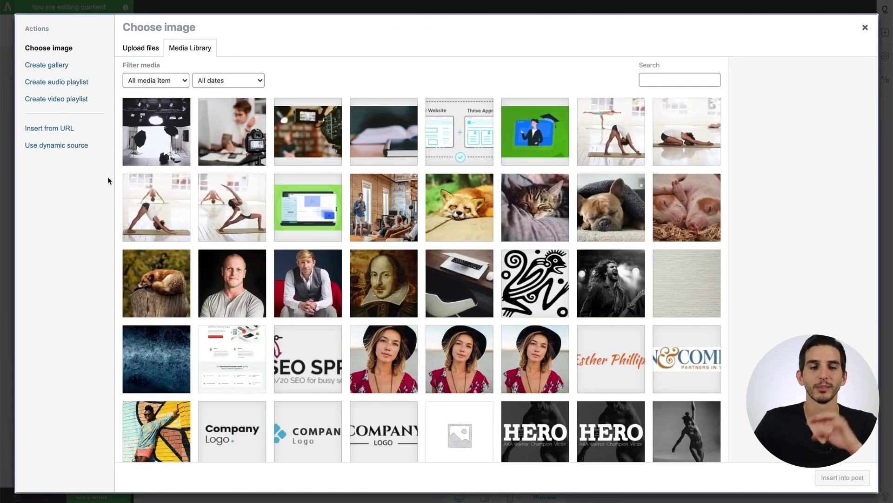
pyautogui.click(308, 135)
pyautogui.click(236, 135)
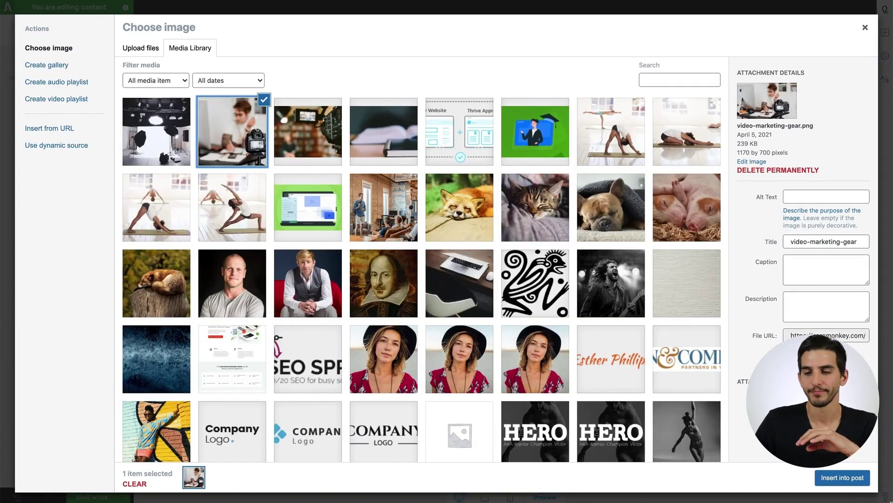
pyautogui.click(852, 477)
pyautogui.scroll(-4, 418, 252)
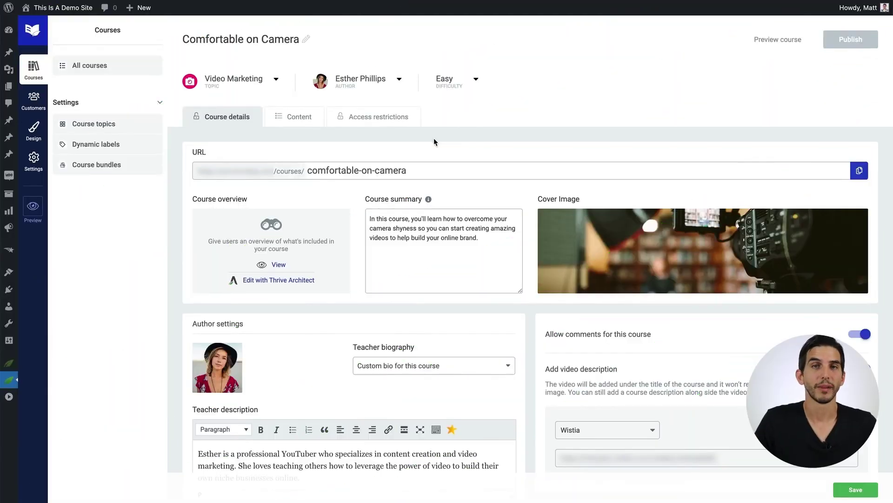
# Step: Add a video lesson titled "Course Overview" to the course content, with the description "In this lesson, you'll see what's covered in this course."
pyautogui.click(290, 118)
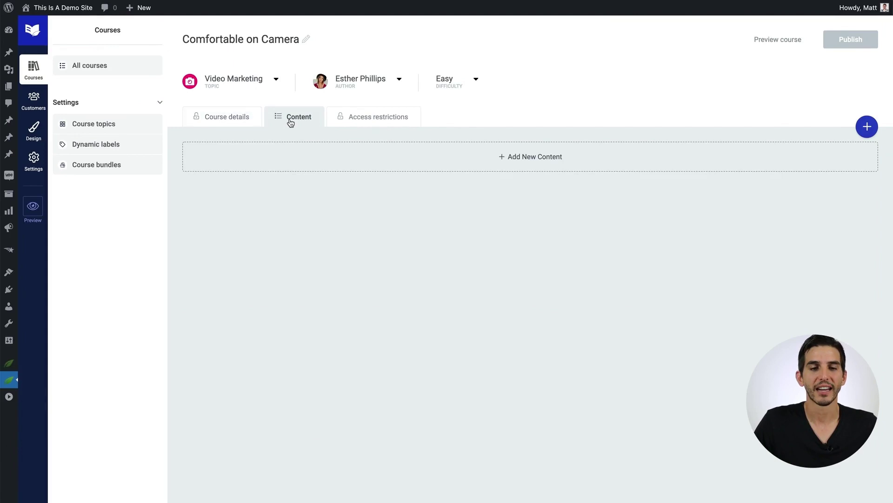
pyautogui.click(518, 160)
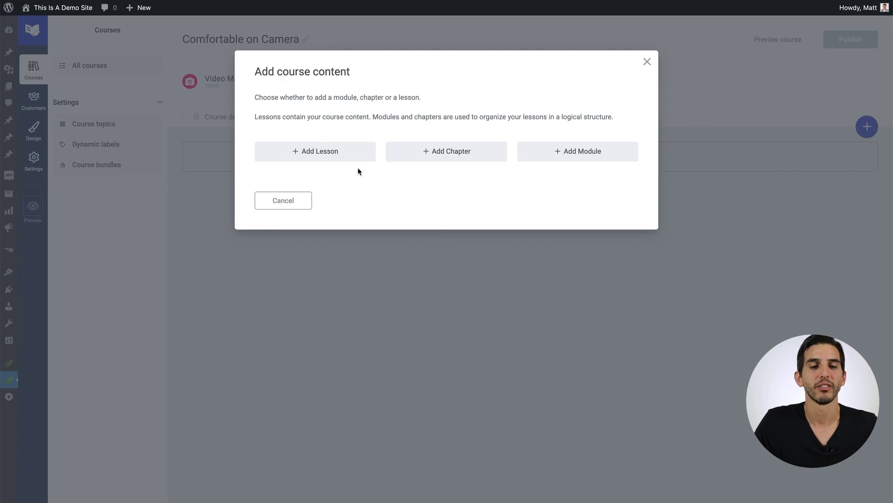
pyautogui.click(325, 160)
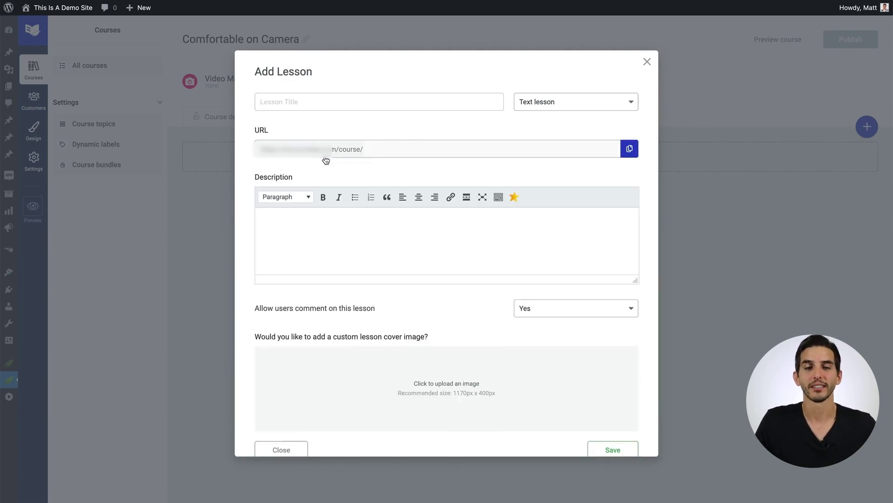
pyautogui.click(331, 106)
pyautogui.write('Course Overview')
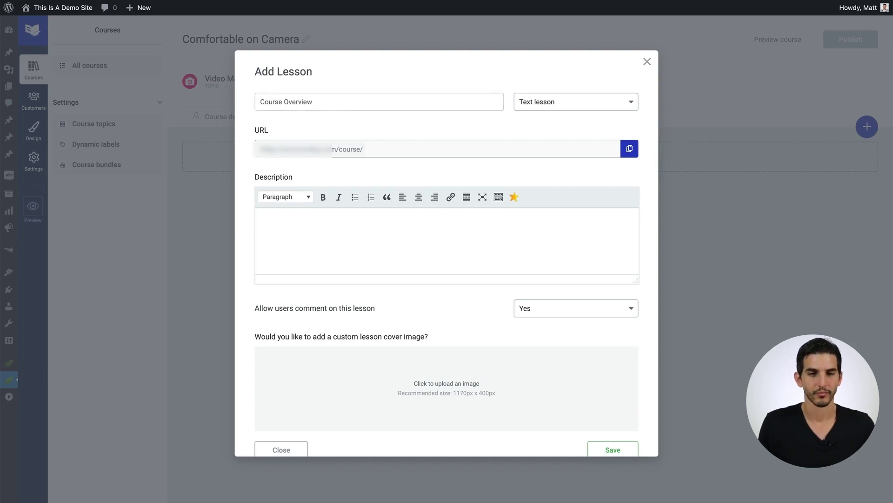
pyautogui.click(549, 108)
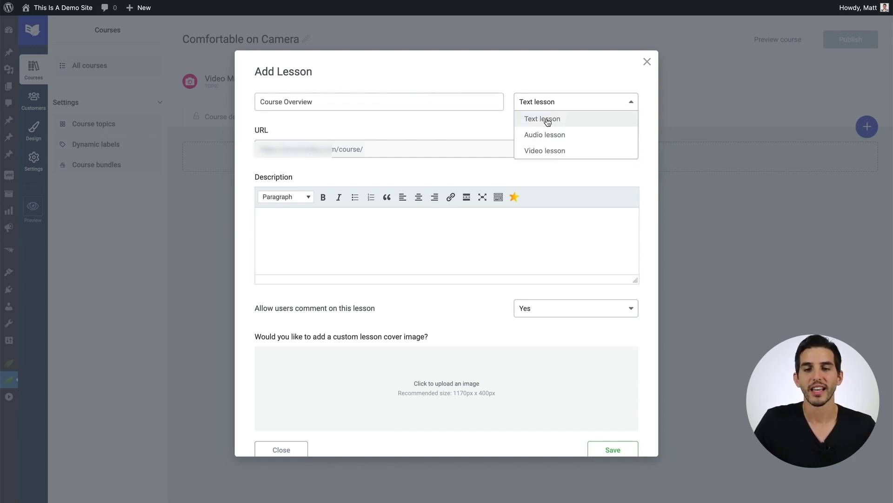
pyautogui.click(550, 152)
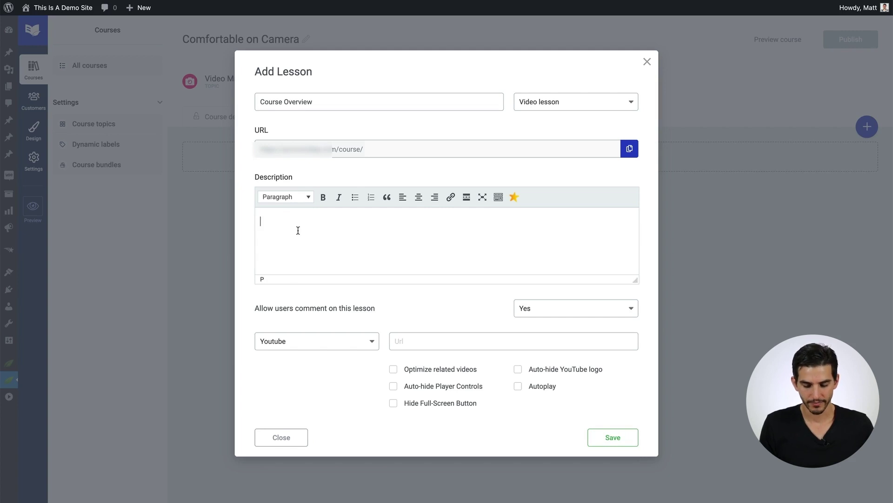
pyautogui.write("In this lesson, you'll see what's covered in this course.")
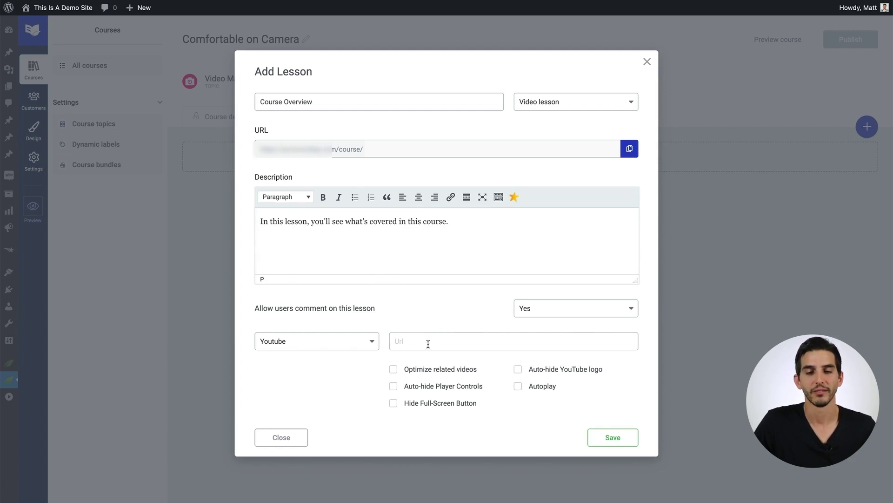
pyautogui.click(371, 343)
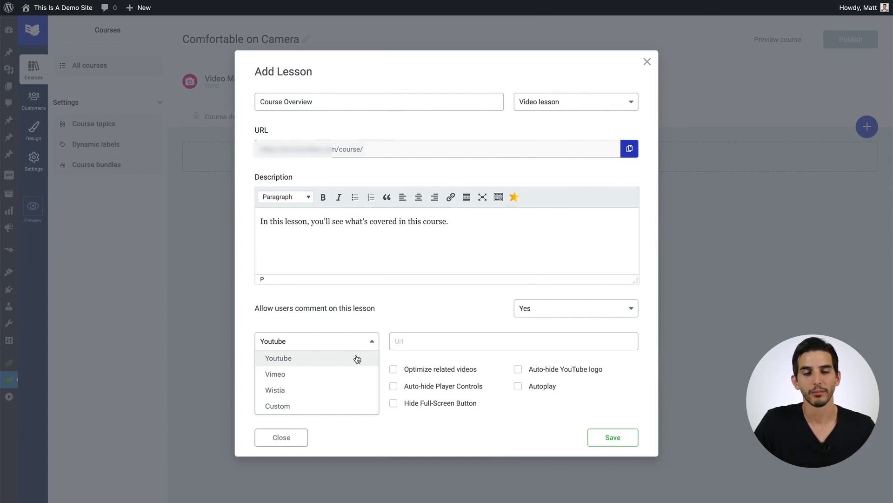
pyautogui.click(357, 358)
pyautogui.click(451, 343)
pyautogui.write('https://www.youtube.com/watch?v=BUe4cNIaj4M')
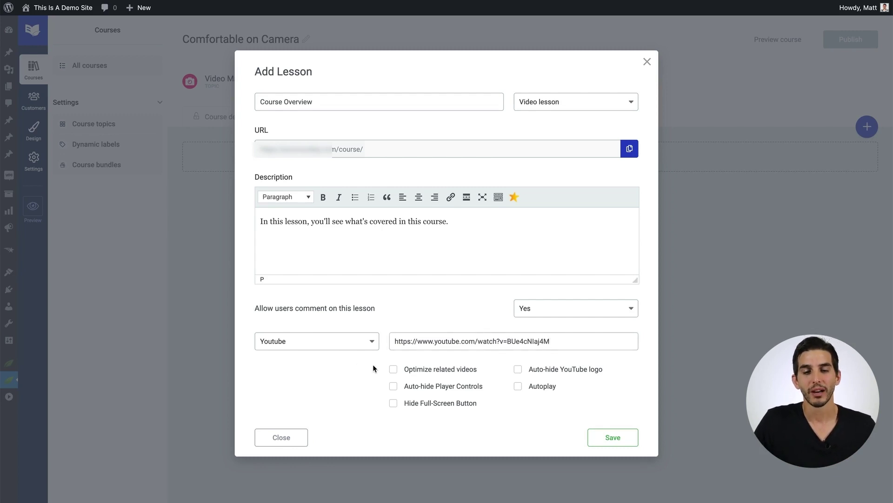
pyautogui.click(393, 369)
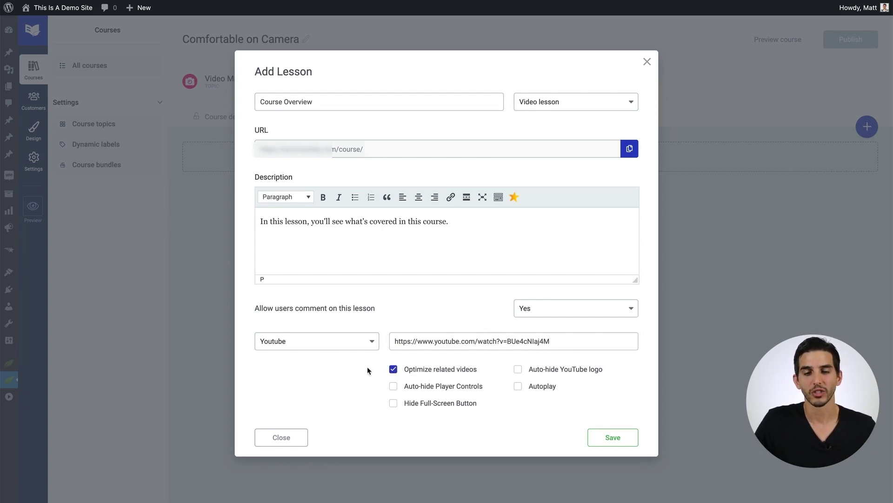
pyautogui.click(518, 369)
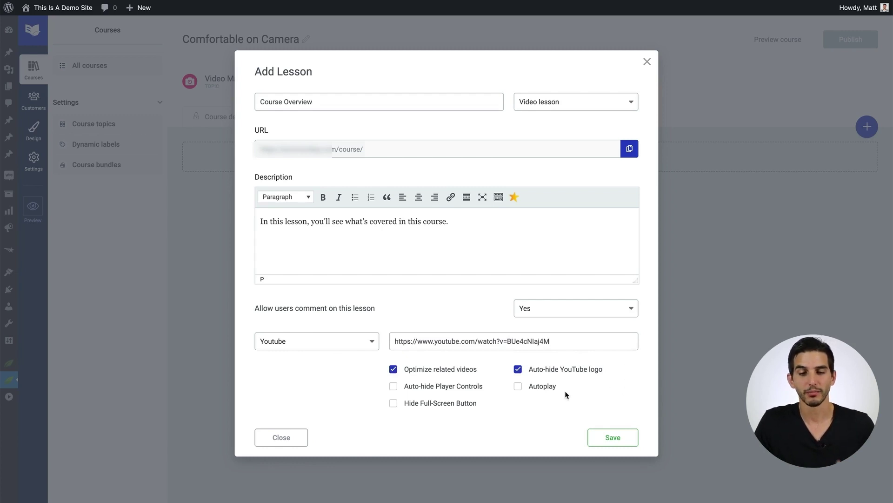
pyautogui.click(604, 439)
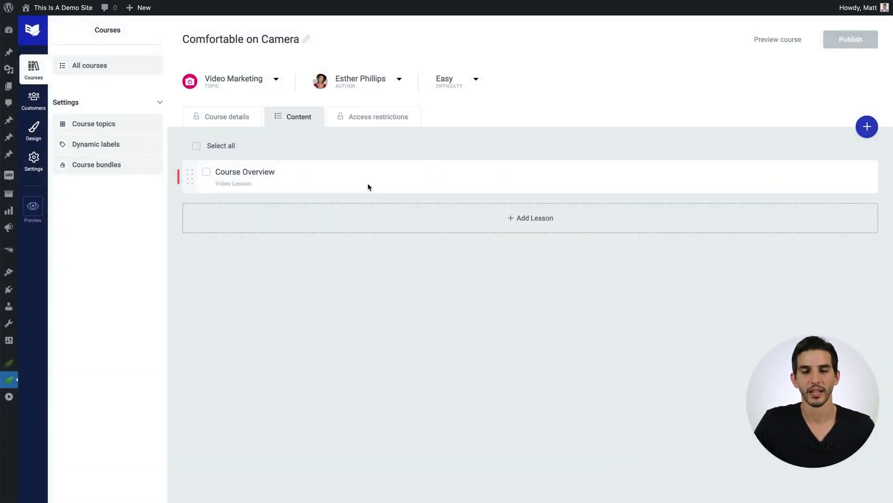
# Step: Open the Course Overview lesson's summary, examine its editable URL slug, and save the lesson
pyautogui.click(670, 177)
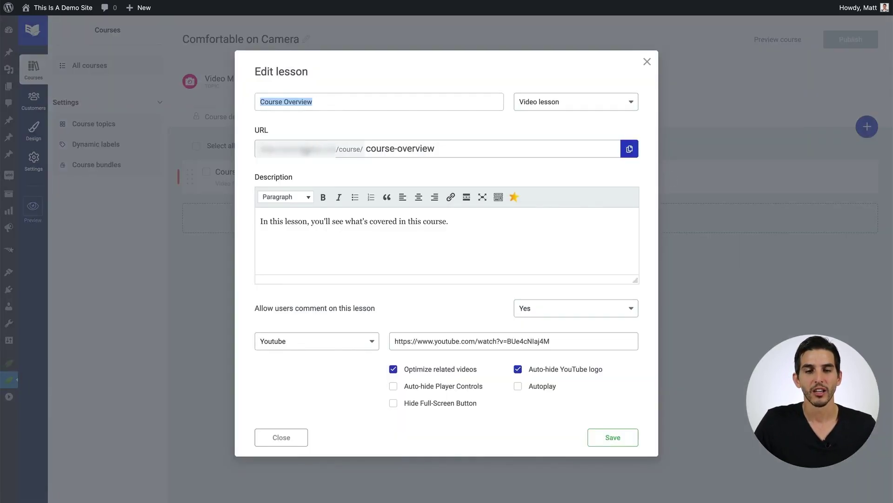
pyautogui.moveTo(453, 149); pyautogui.dragTo(365, 150)
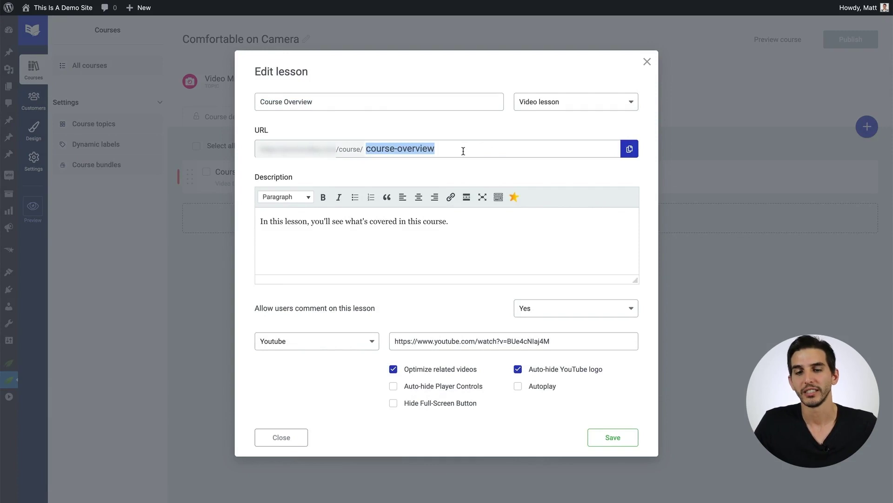
pyautogui.click(593, 435)
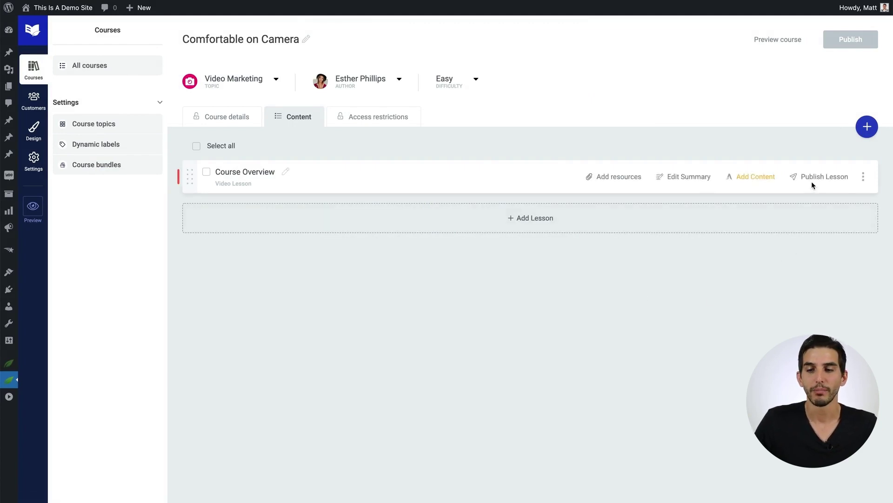
# Step: Publish the Course Overview lesson and preview the course page down to its course structure
pyautogui.click(811, 180)
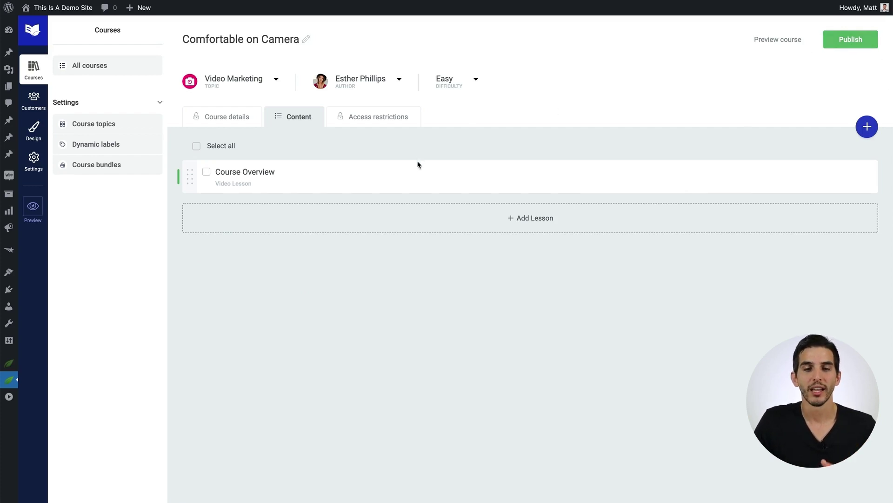
pyautogui.click(791, 39)
pyautogui.scroll(-9, 49, 230)
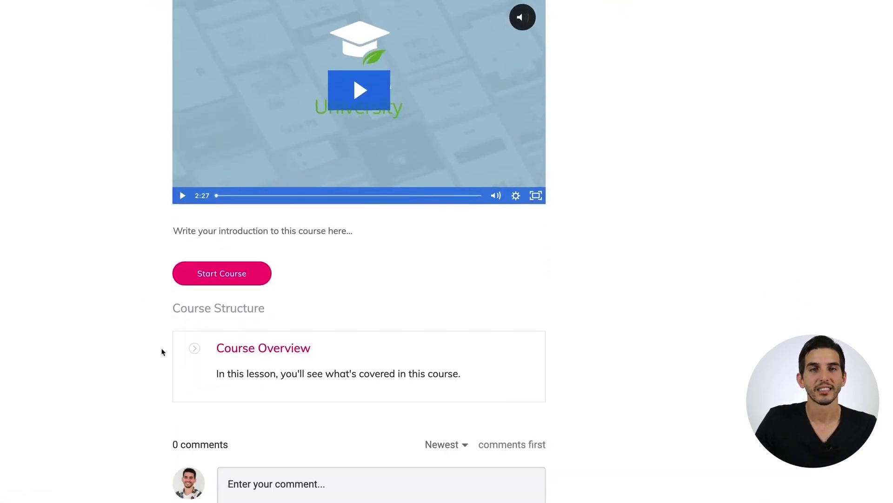
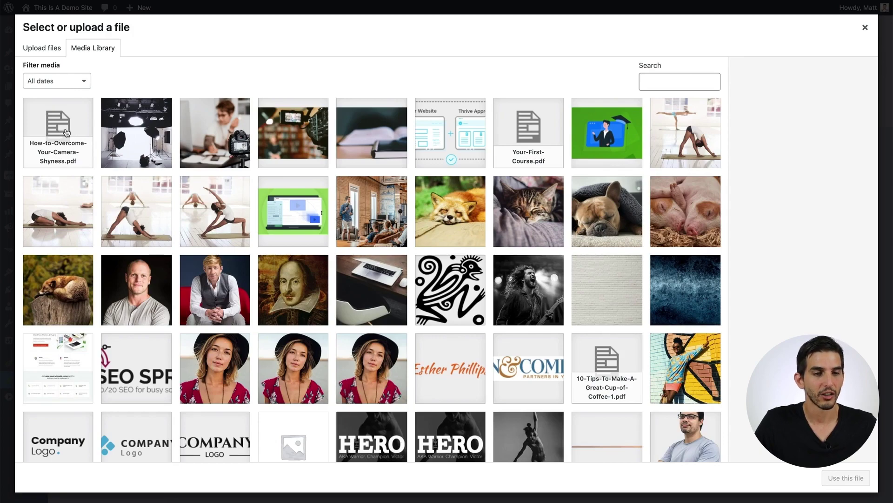
# Step: Attach How-to-Overcome-Your-Camera-Shyness.pdf as a lesson resource titled "Your First Homework Assignment", described as "Homework #1", and save it
pyautogui.click(832, 475)
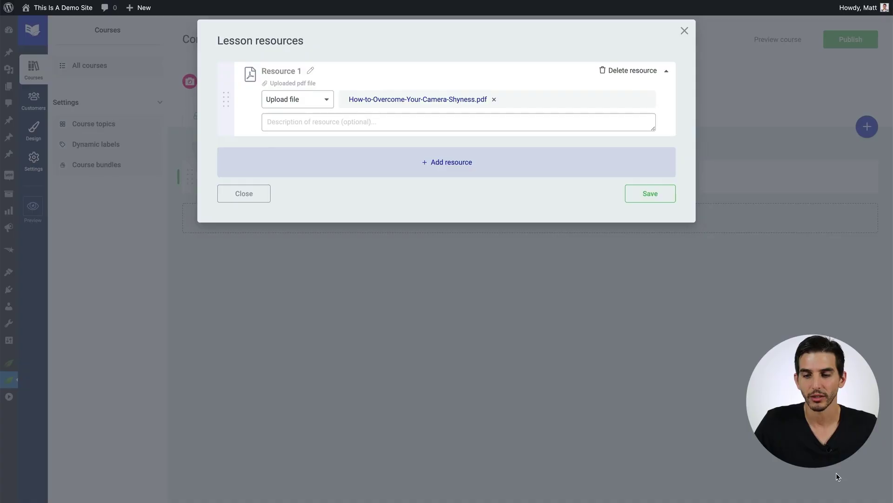
pyautogui.click(311, 120)
pyautogui.write('Homework #1')
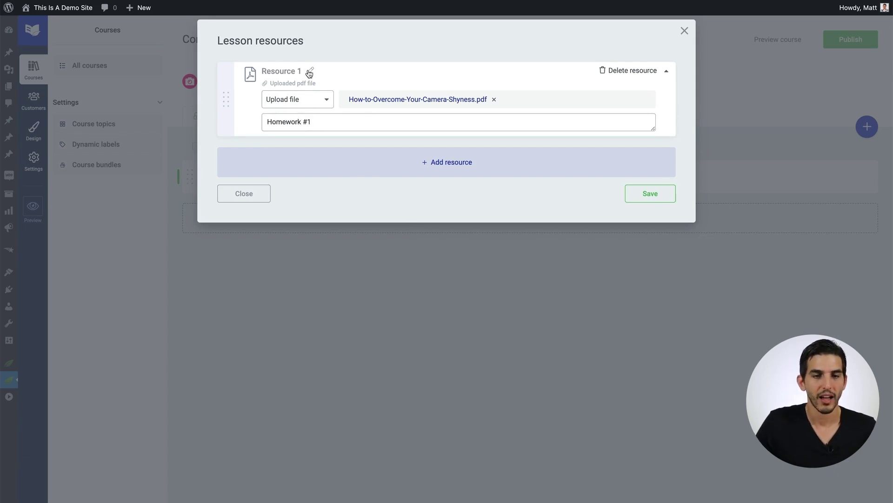
pyautogui.click(311, 73)
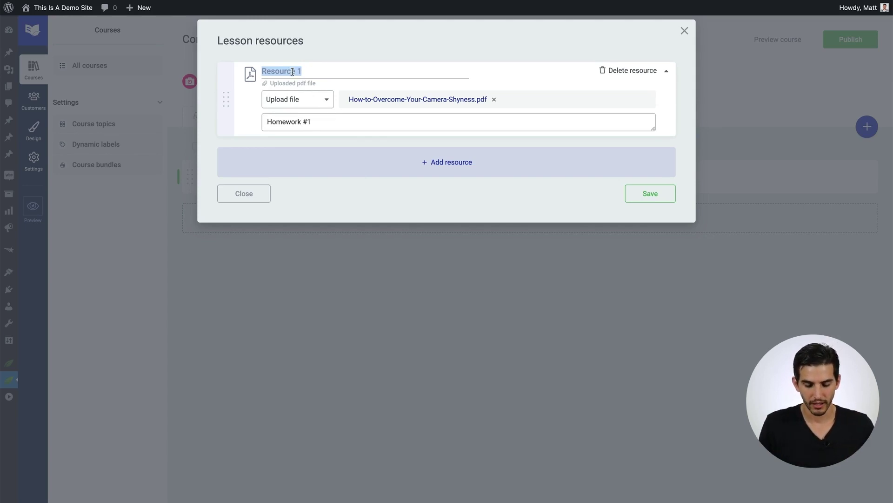
pyautogui.write('Your First Homework Assignment')
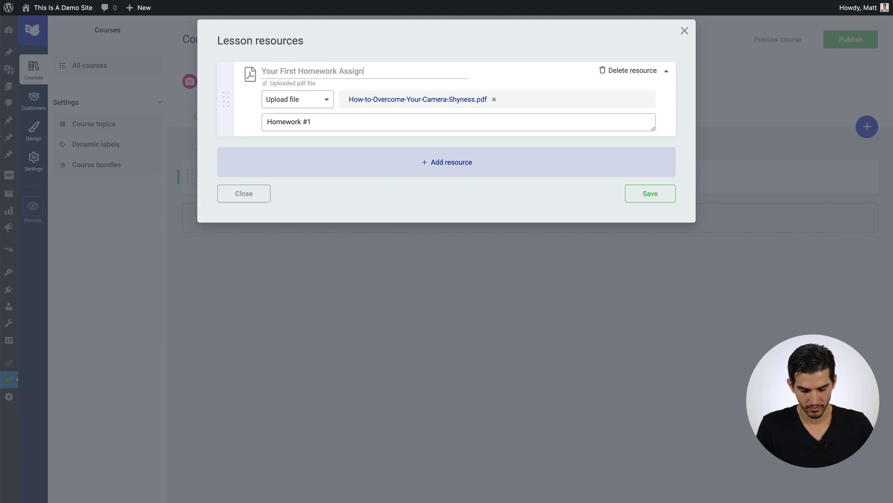
pyautogui.click(632, 197)
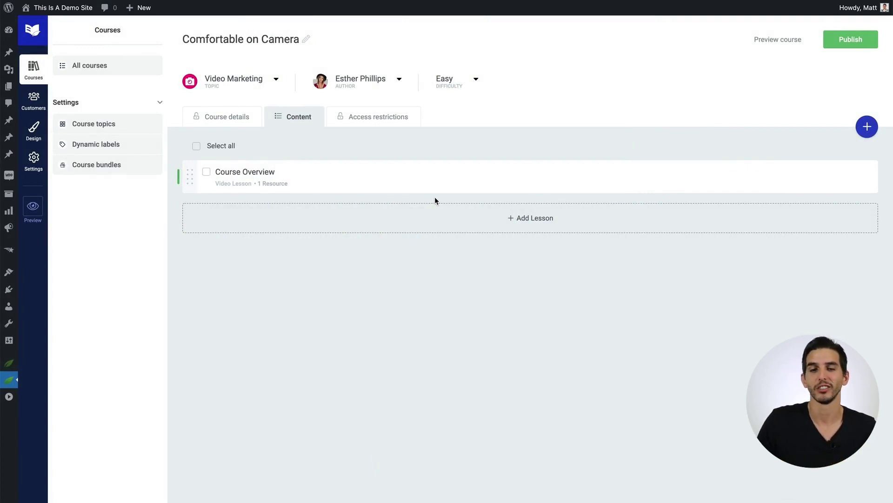
# Step: Open the Course Overview lesson's content in Thrive Architect and examine its video, title, resources and comments sections
pyautogui.moveTo(718, 165)
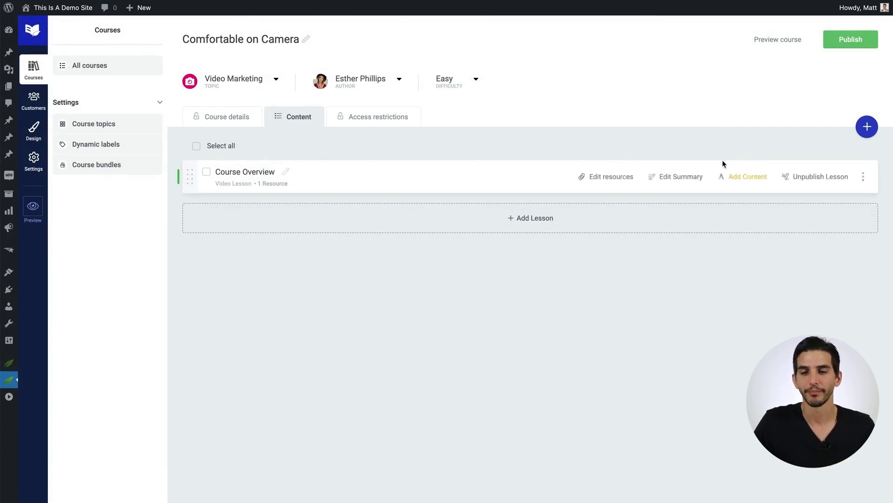
pyautogui.click(743, 181)
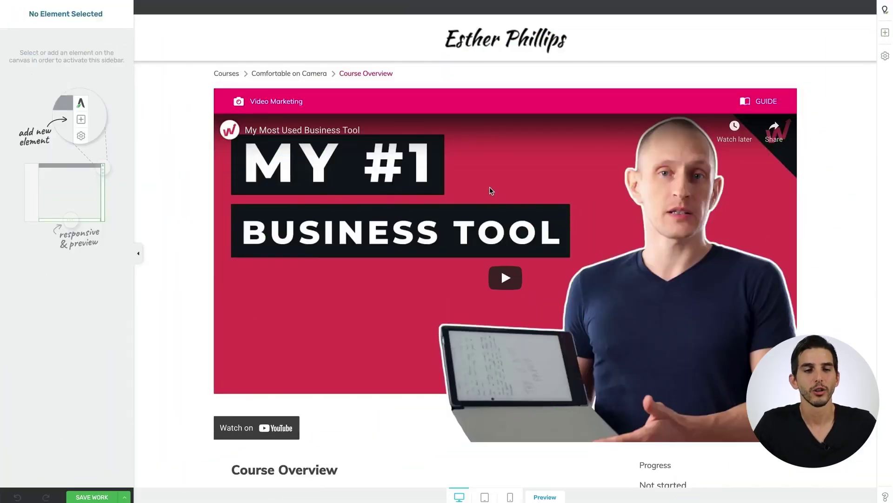
pyautogui.scroll(-1, 217, 201)
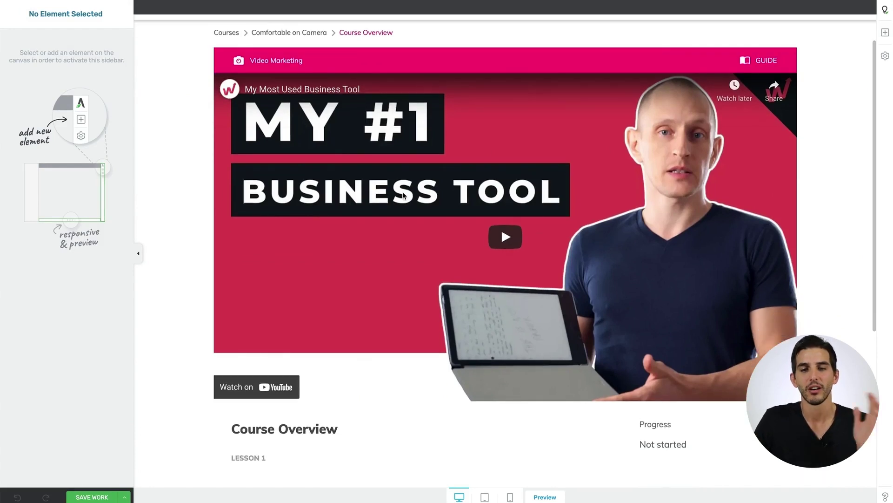
pyautogui.scroll(-2, 414, 198)
pyautogui.scroll(-5, 188, 228)
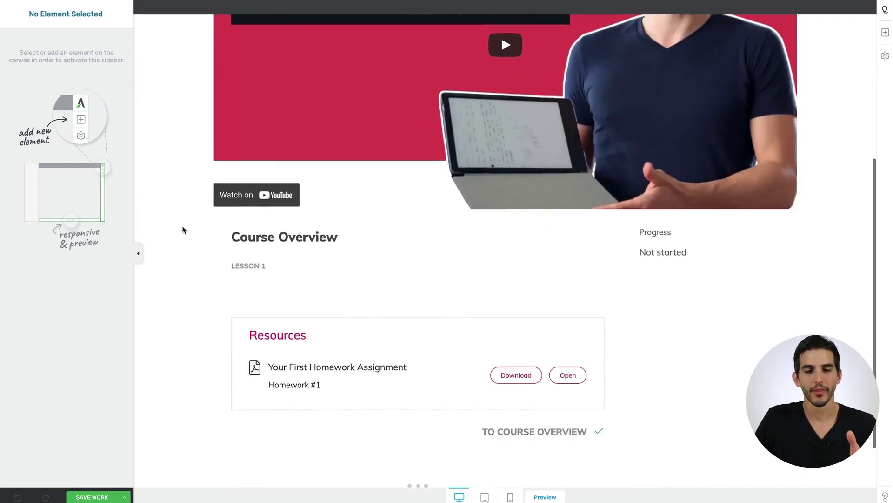
pyautogui.moveTo(222, 178); pyautogui.dragTo(338, 179)
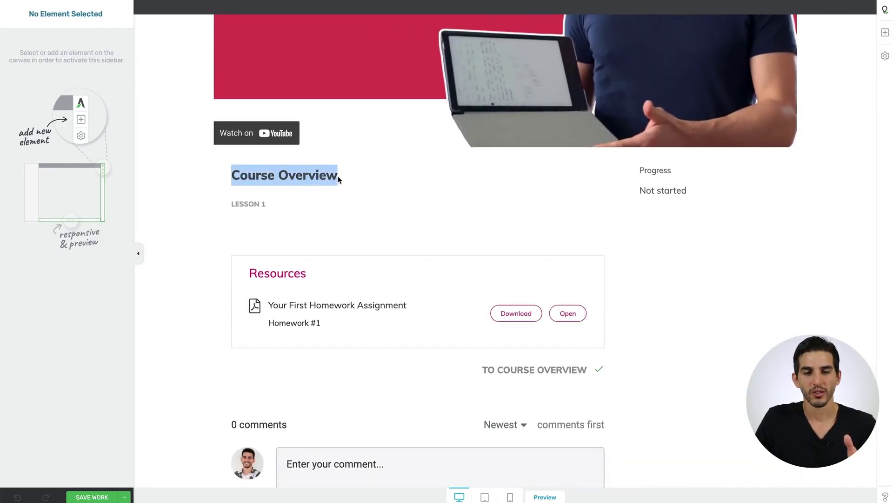
pyautogui.scroll(-2, 299, 200)
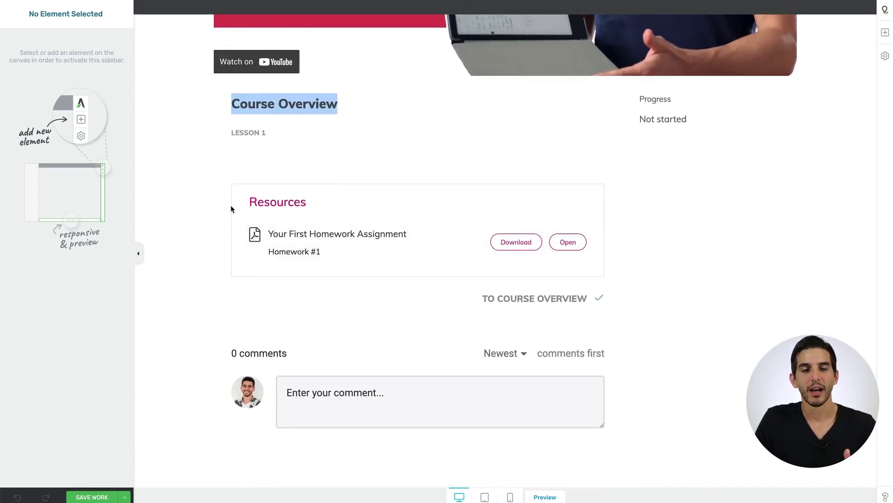
pyautogui.moveTo(266, 234); pyautogui.dragTo(418, 241)
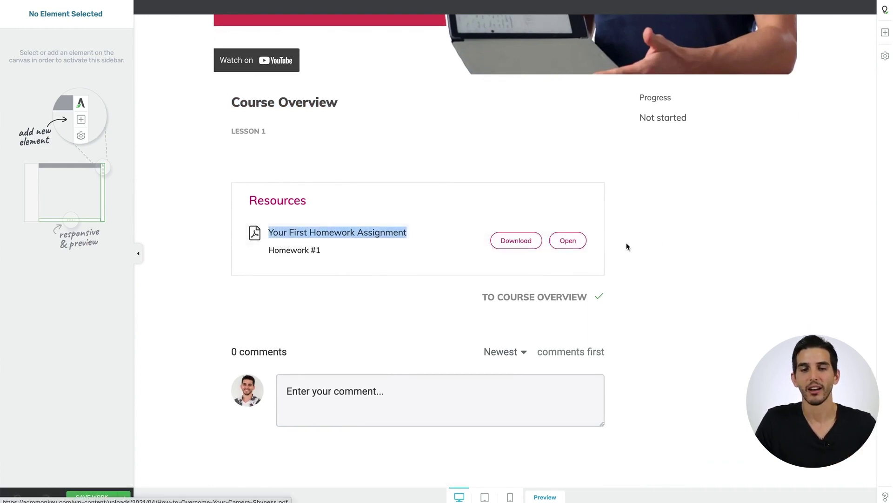
pyautogui.scroll(2, 649, 250)
pyautogui.click(478, 224)
# Step: Add a text element below the lesson 1 label reading "In this lesson, you'll learn what we'll cover across the entire course."
pyautogui.scroll(2, 809, 265)
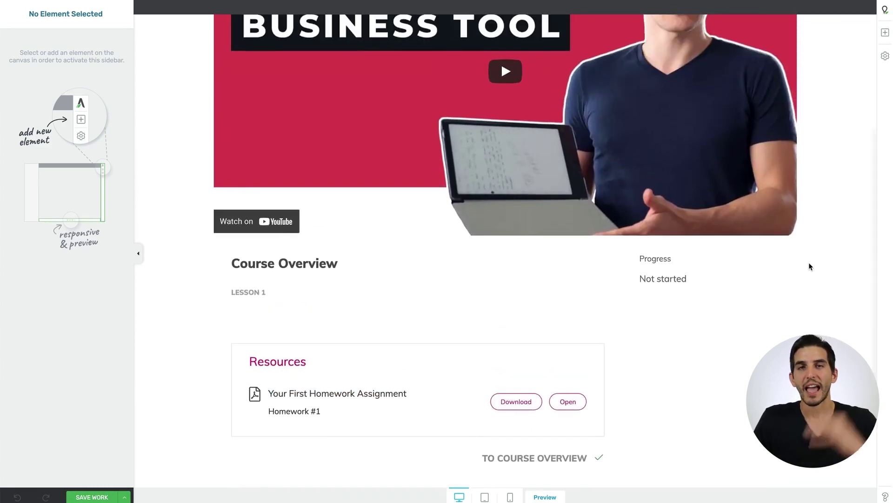
pyautogui.click(882, 33)
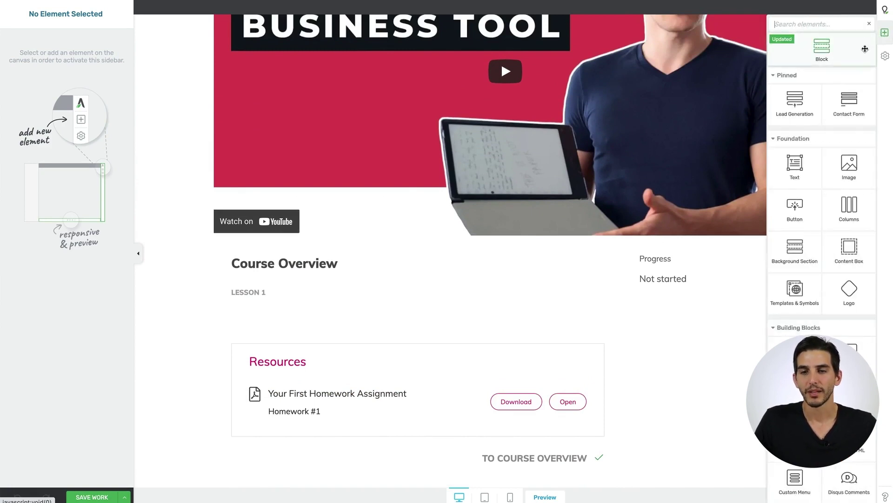
pyautogui.moveTo(791, 170); pyautogui.dragTo(370, 319)
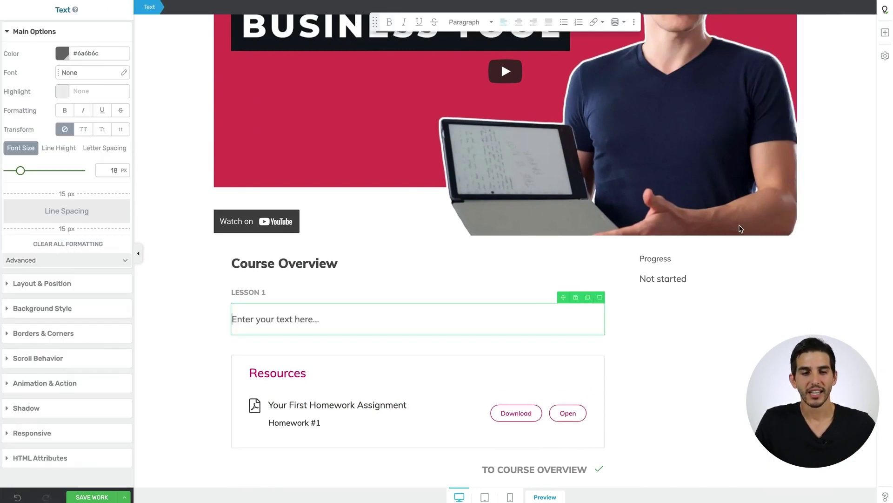
pyautogui.tripleClick(319, 320)
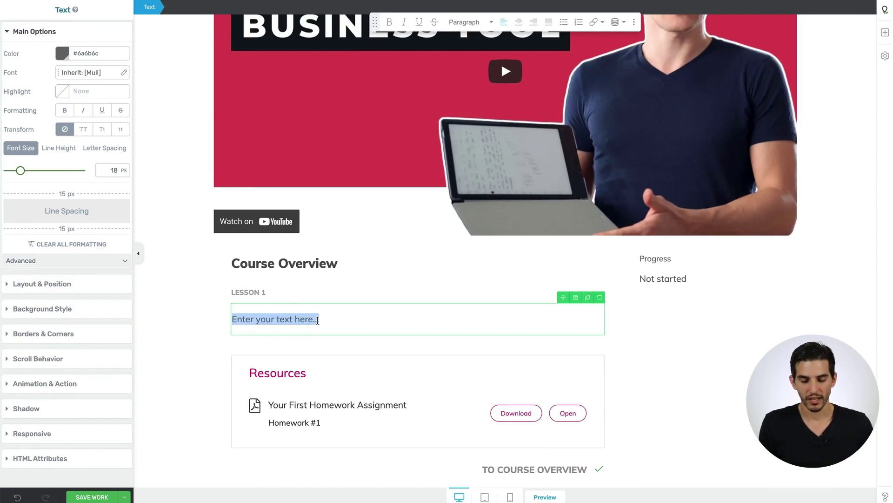
pyautogui.write('In this ')
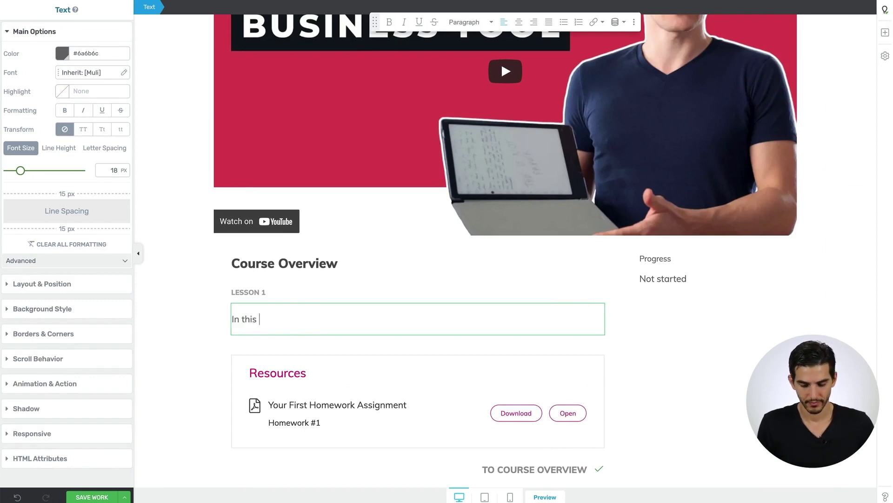
pyautogui.write("lesson, you'll learn what we'll cover across the entire course.")
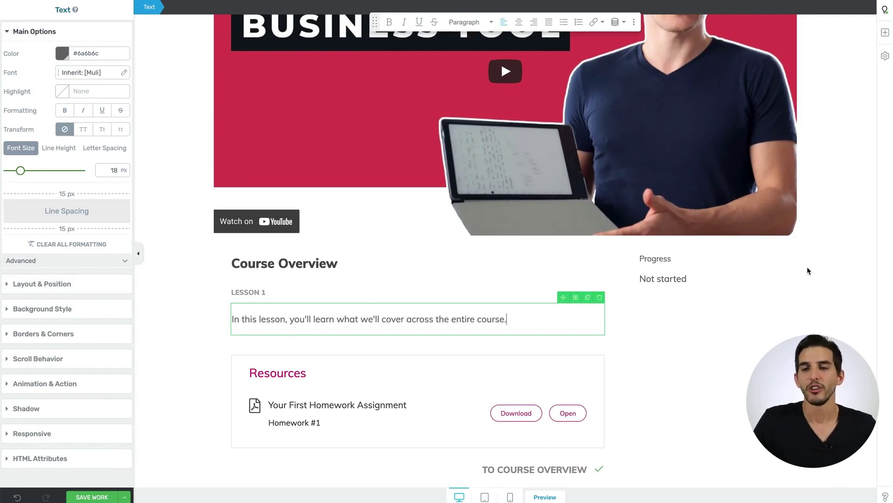
# Step: Insert the video-marketing-gear photo of a person behind a camera from the media library below the lesson text
pyautogui.click(885, 32)
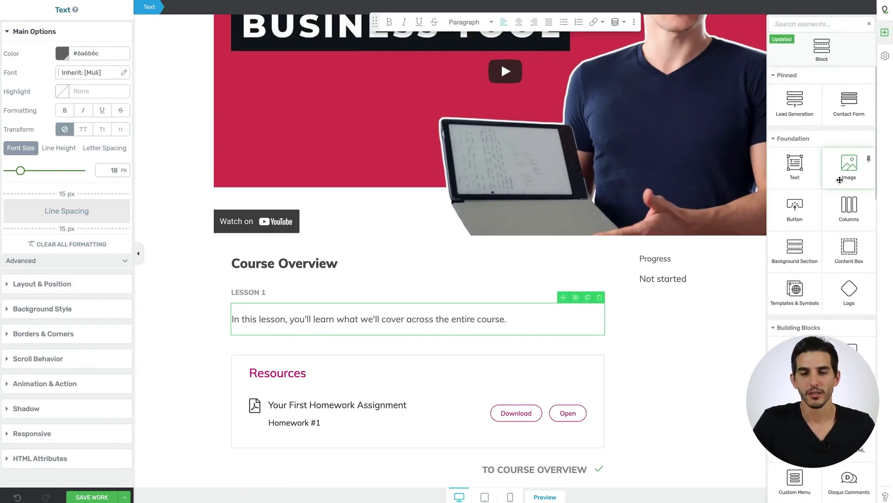
pyautogui.click(848, 174)
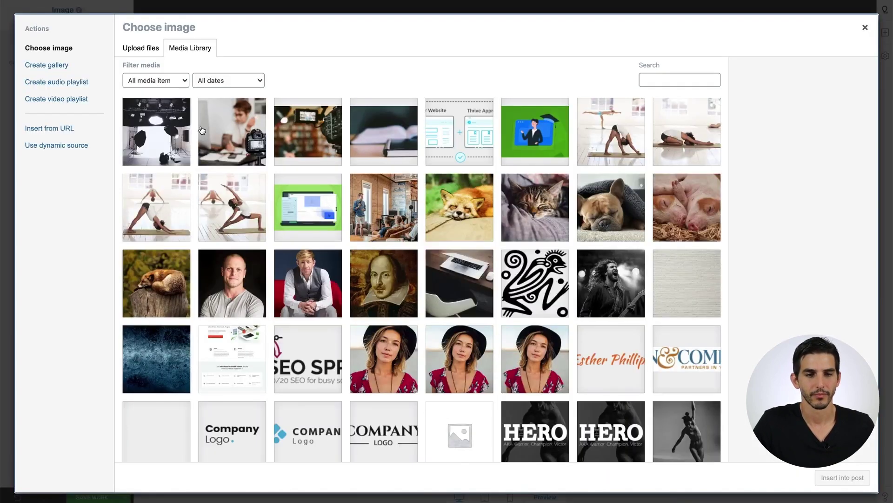
pyautogui.click(236, 137)
pyautogui.click(842, 477)
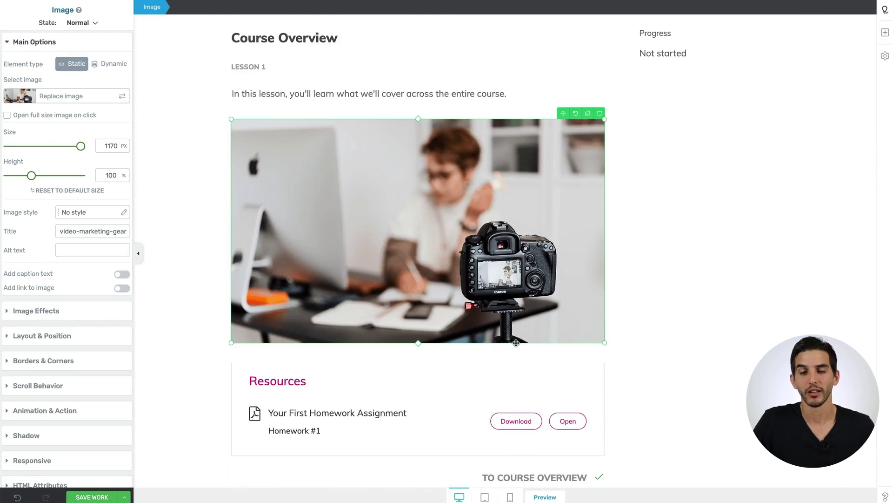
# Step: Shrink the inserted image to about 491 px wide and align it to the centre of the column
pyautogui.moveTo(605, 342); pyautogui.dragTo(478, 269)
pyautogui.click(52, 311)
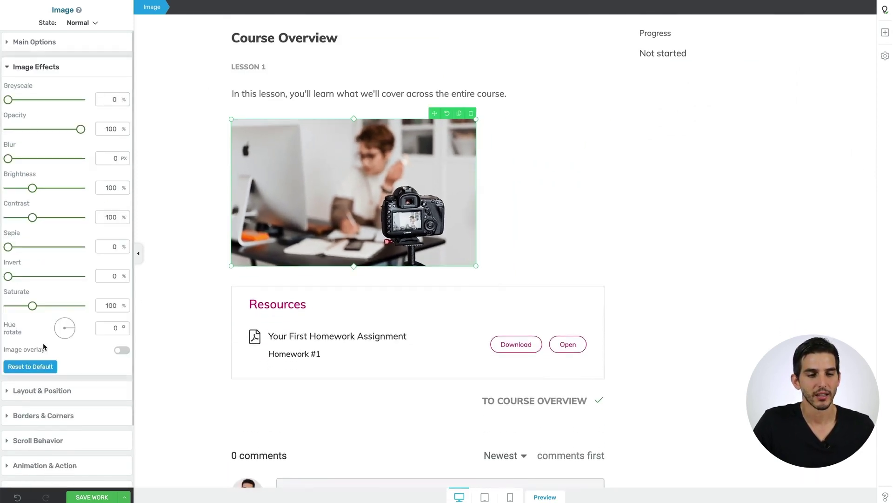
pyautogui.click(49, 390)
pyautogui.click(102, 240)
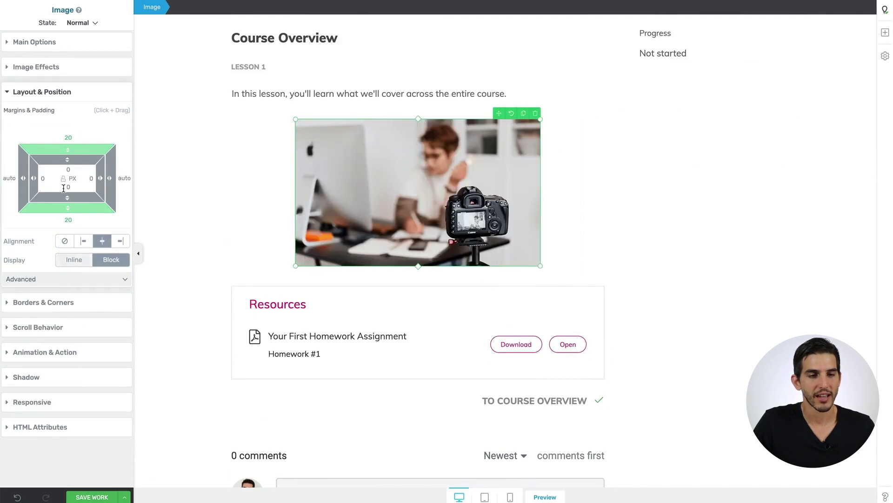
# Step: Enable caption text on the image and format its placeholder caption as centred italic text
pyautogui.click(32, 48)
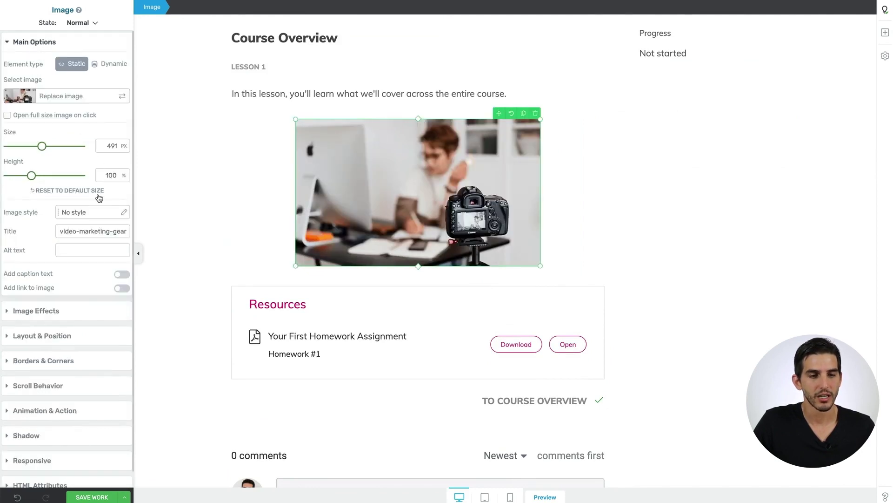
pyautogui.click(122, 274)
pyautogui.click(329, 294)
pyautogui.click(335, 274)
pyautogui.tripleClick(335, 274)
pyautogui.click(511, 21)
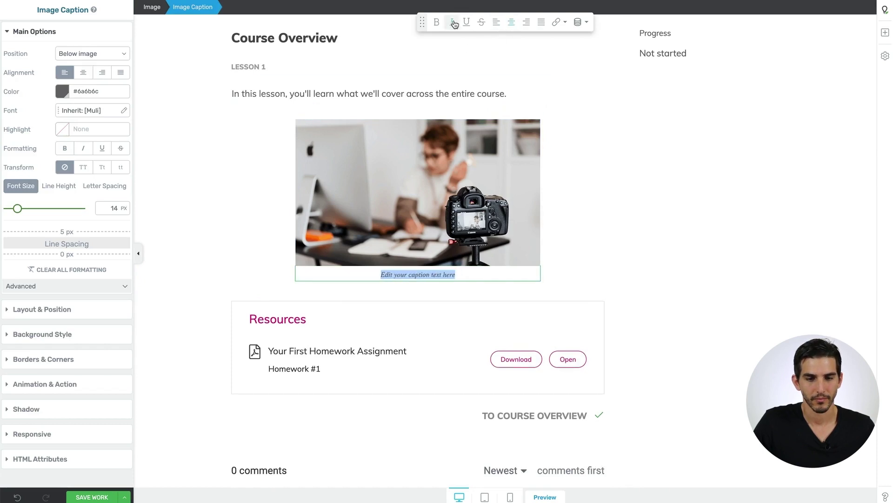
pyautogui.click(613, 251)
pyautogui.scroll(-1, 605, 274)
pyautogui.scroll(-1, 598, 264)
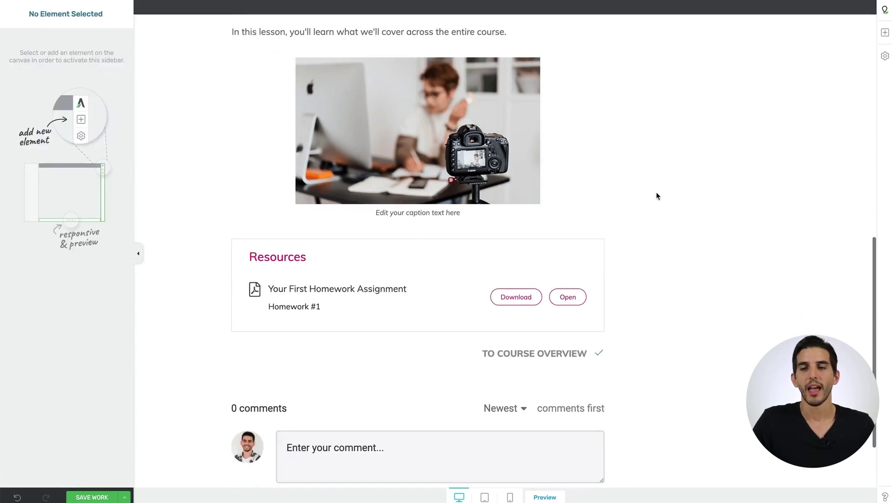
pyautogui.click(885, 32)
pyautogui.click(790, 26)
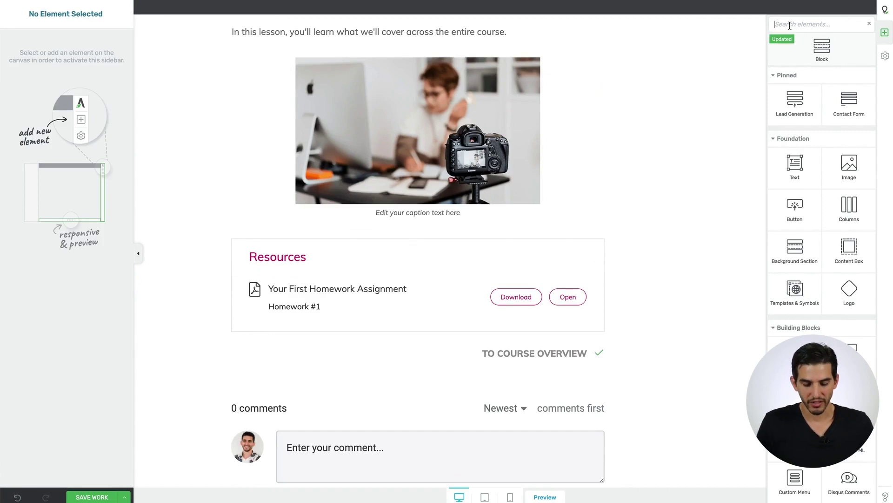
pyautogui.write('video')
pyautogui.moveTo(796, 111); pyautogui.dragTo(429, 212)
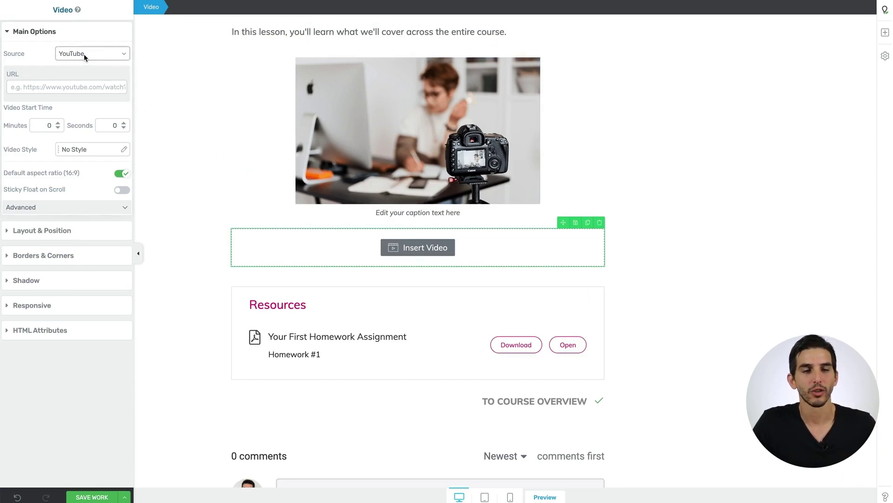
pyautogui.click(63, 86)
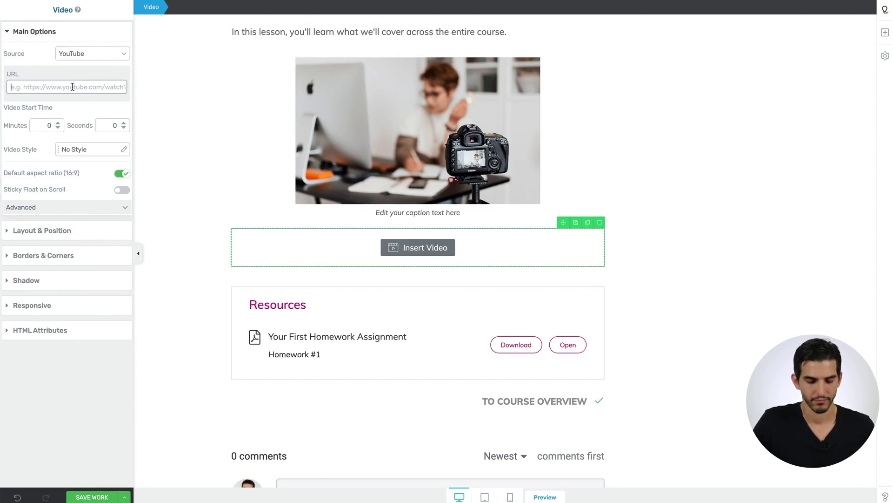
pyautogui.write('https://www.youtube.com/watch?v=c0lkK7Nvf0M')
pyautogui.click(77, 102)
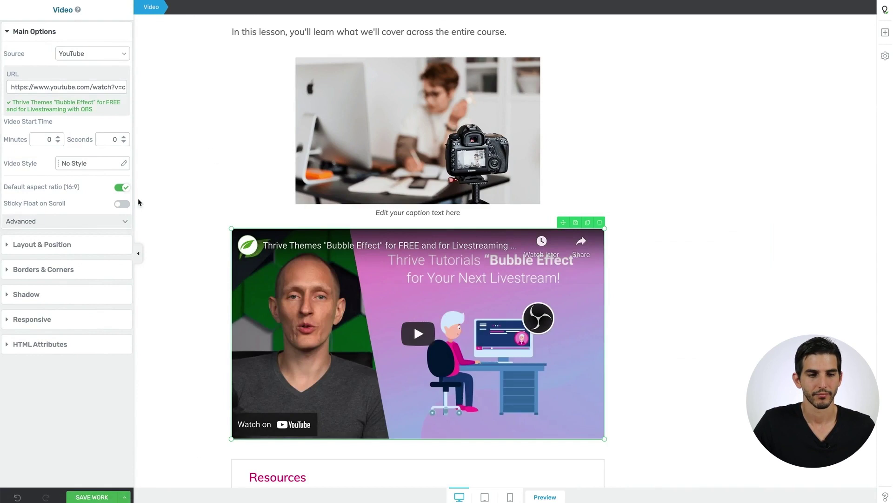
# Step: Reduce the size of the embedded YouTube video so it is narrower than the Resources box
pyautogui.scroll(-2, 157, 214)
pyautogui.moveTo(604, 356); pyautogui.dragTo(543, 313)
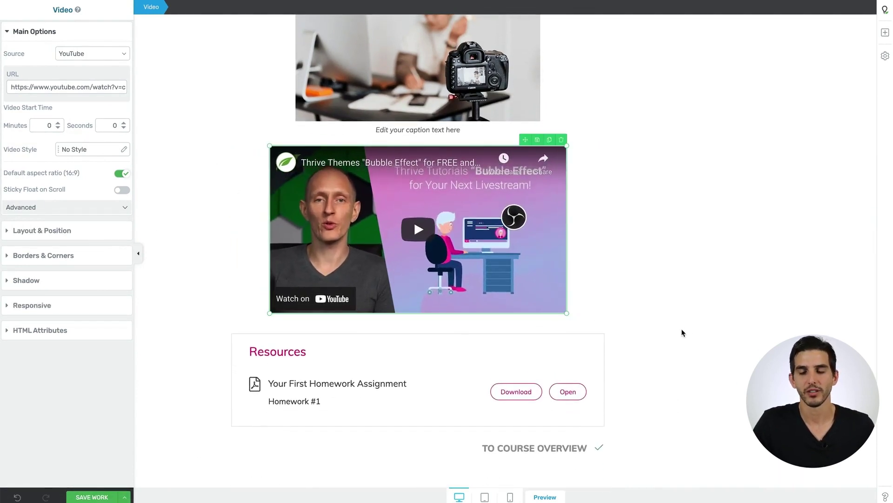
pyautogui.click(716, 234)
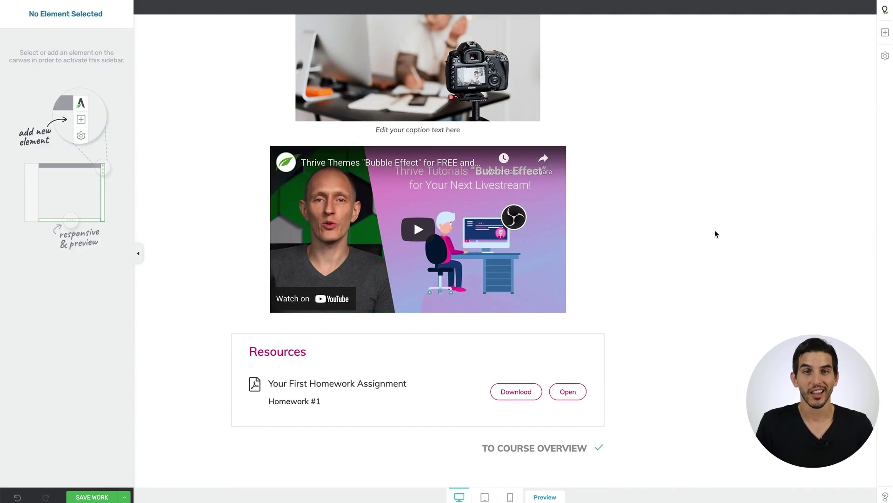
# Step: Place a Block element between the lesson text and the image, and set the block filter to "Show me all the blocks!"
pyautogui.scroll(5, 722, 160)
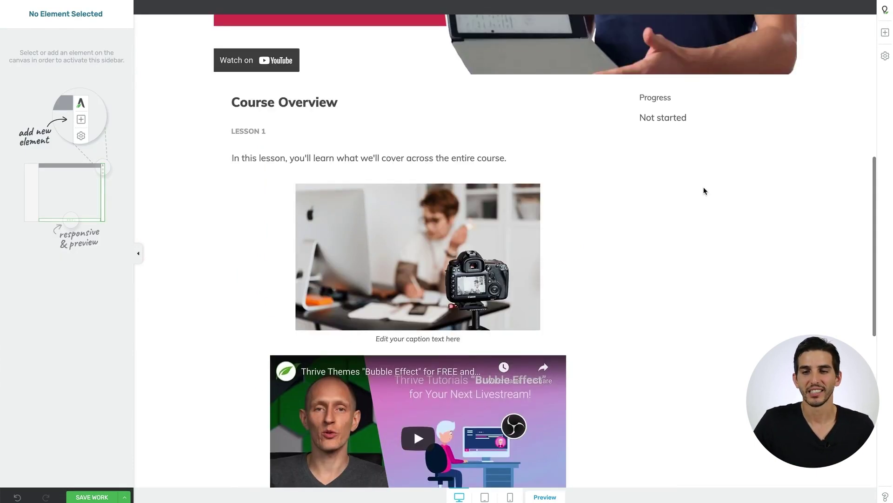
pyautogui.click(886, 35)
pyautogui.moveTo(825, 52); pyautogui.dragTo(480, 176)
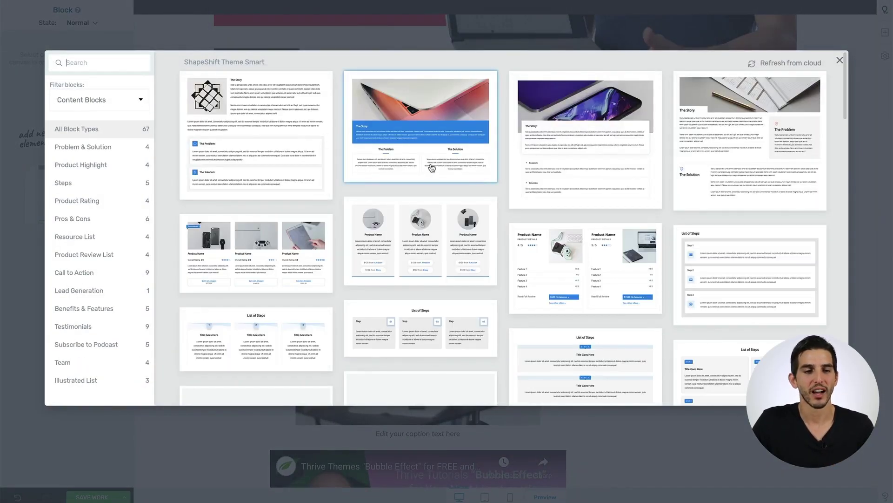
pyautogui.click(84, 100)
pyautogui.click(82, 212)
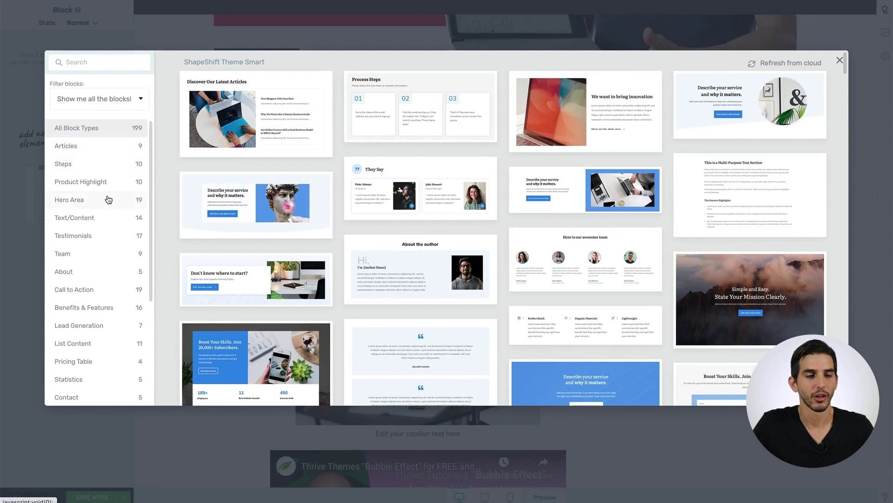
# Step: Browse the Resource List blocks and insert the Product Review List template titled "Related Products" with numbered ribbons and Learn More buttons
pyautogui.scroll(-3, 109, 200)
pyautogui.scroll(-4, 109, 200)
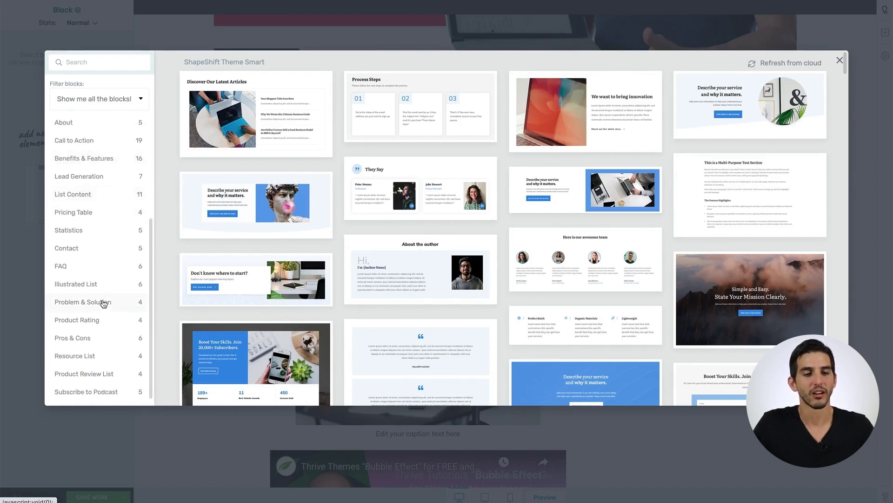
pyautogui.click(85, 356)
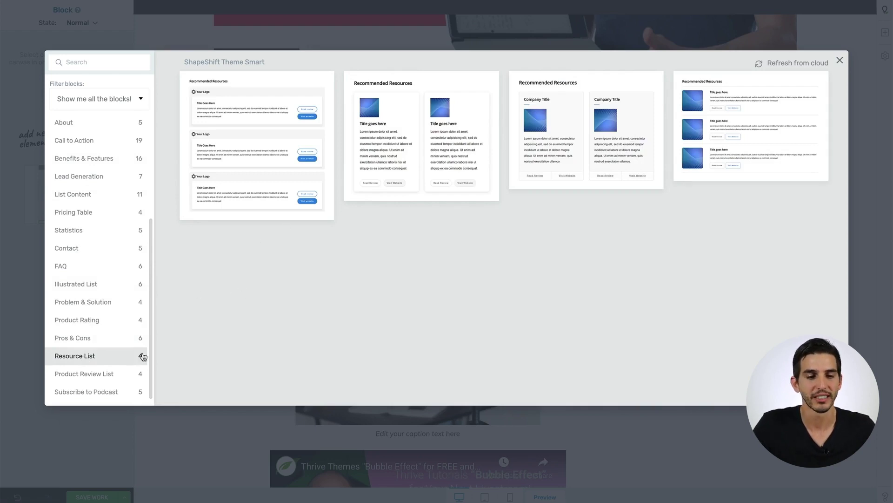
pyautogui.click(94, 375)
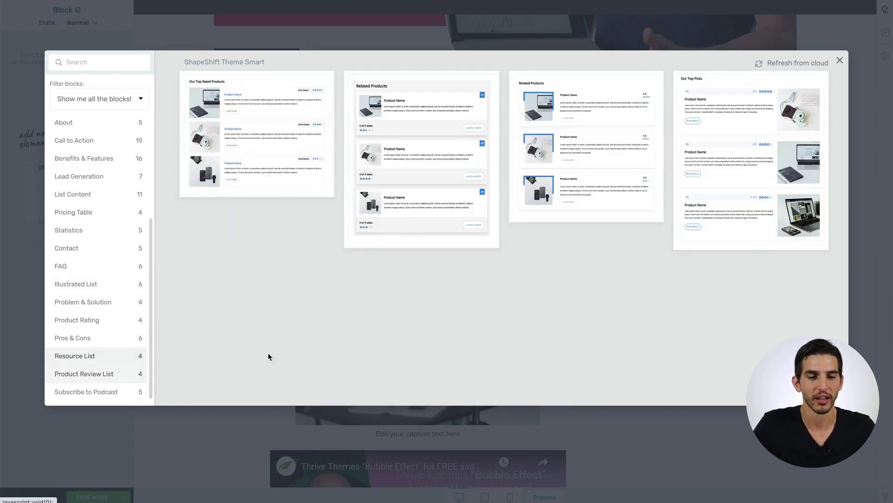
pyautogui.click(399, 171)
# Step: Replace the first related product's image with the Zoom-H1-Mic audio recorder photo from the media library
pyautogui.scroll(-2, 390, 200)
pyautogui.click(296, 177)
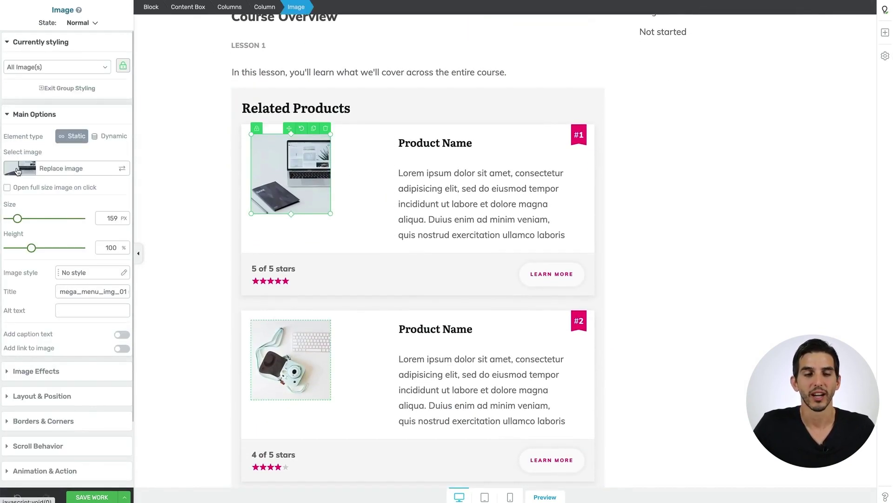
pyautogui.click(18, 171)
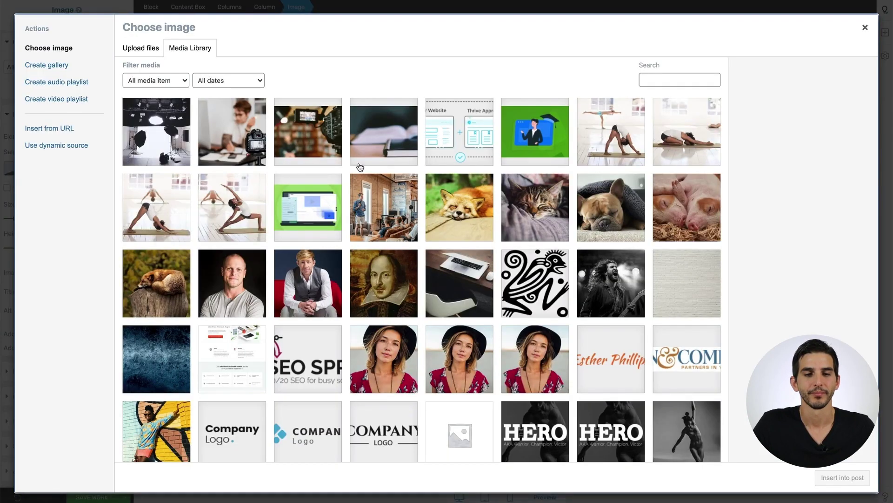
pyautogui.scroll(-5, 214, 312)
pyautogui.click(184, 297)
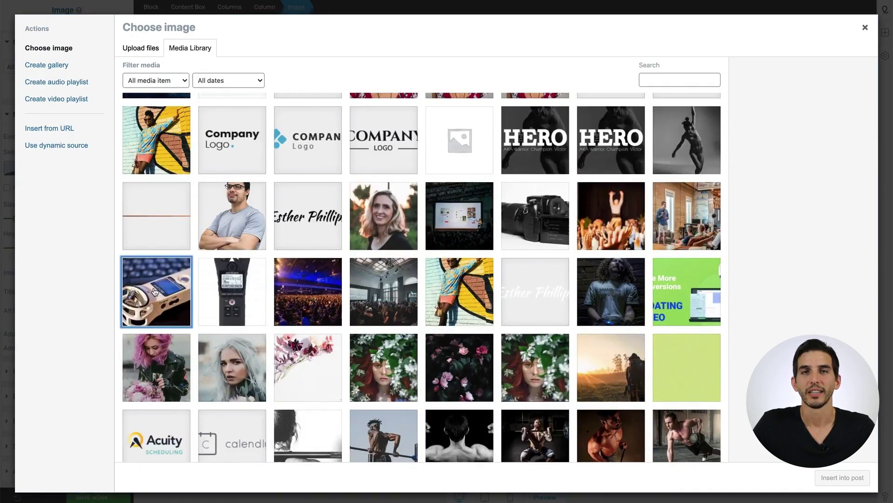
pyautogui.click(843, 478)
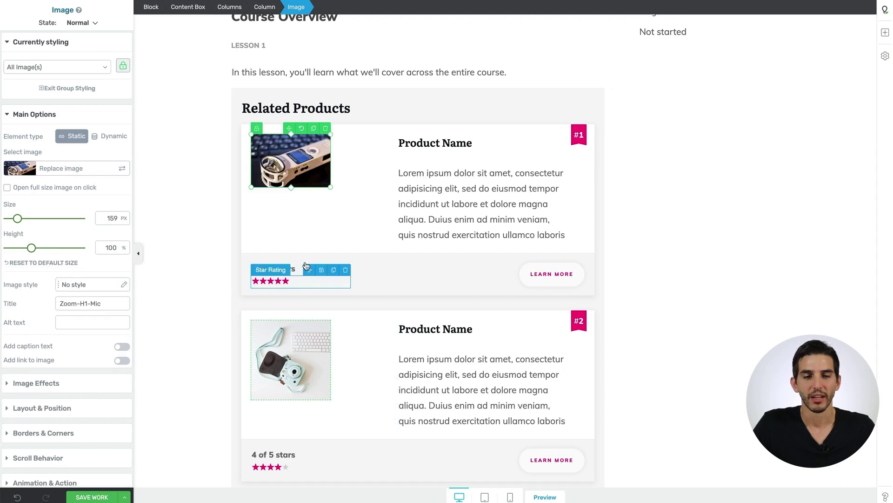
# Step: Rename the first related product "Zoom H1 Handy Mic" and check its description text and Learn More button options
pyautogui.tripleClick(433, 145)
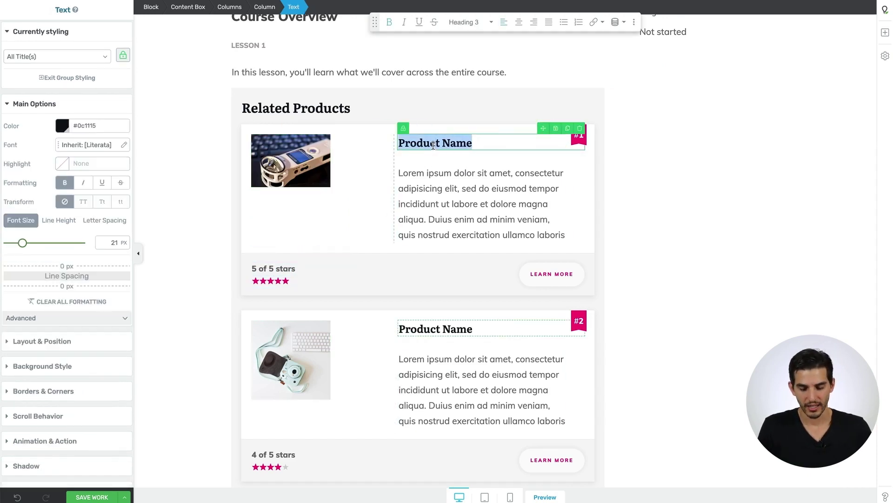
pyautogui.write('Zoom H1 Handy Mic')
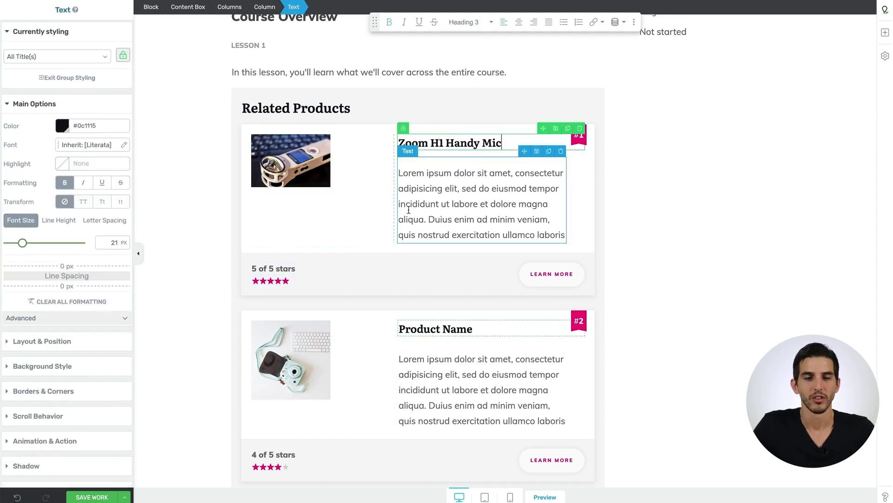
pyautogui.click(442, 188)
pyautogui.click(529, 281)
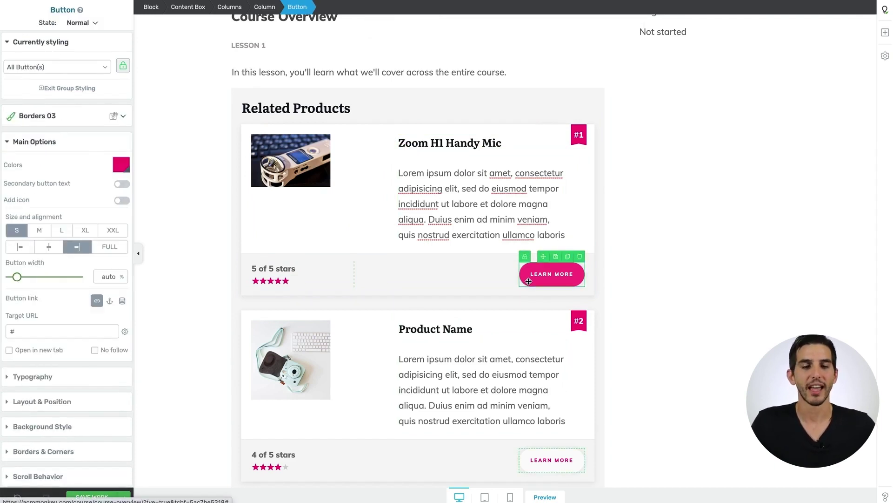
# Step: Change the Zoom H1 Handy Mic's rating text to "4 of 5 stars" and set its star rating to 4
pyautogui.click(254, 269)
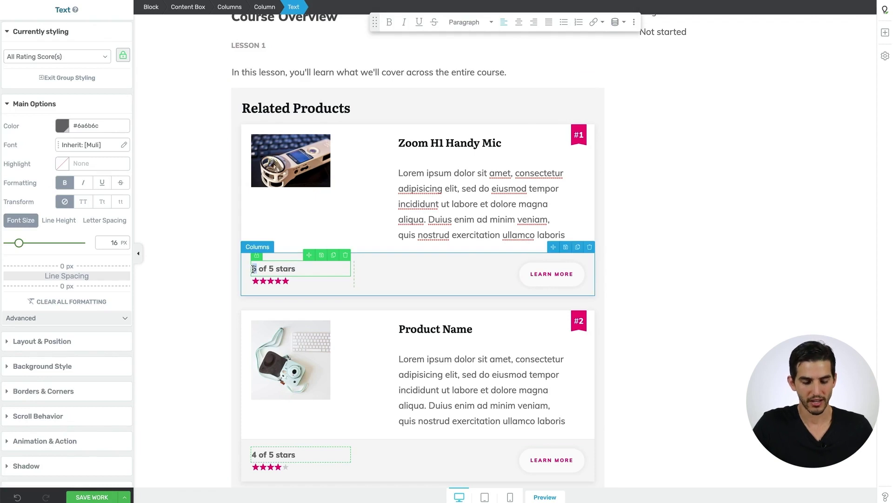
pyautogui.click(275, 283)
pyautogui.click(58, 137)
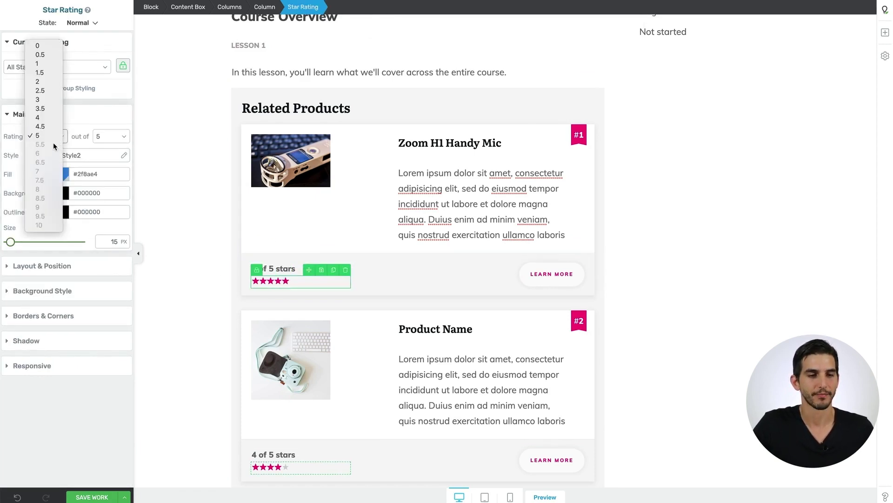
pyautogui.click(52, 120)
pyautogui.click(764, 255)
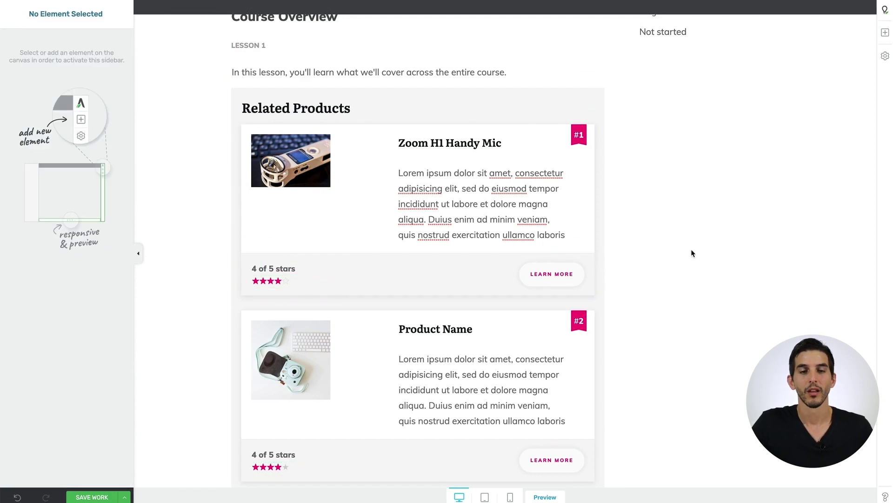
# Step: Save the Course Overview lesson and preview its page from the video down to the Related Products section
pyautogui.click(92, 497)
pyautogui.scroll(5, 219, 398)
pyautogui.scroll(5, 219, 400)
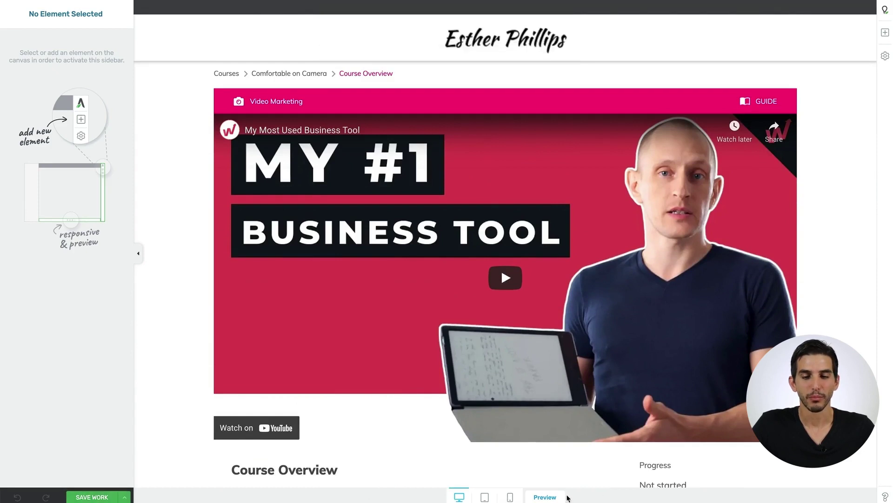
pyautogui.click(545, 497)
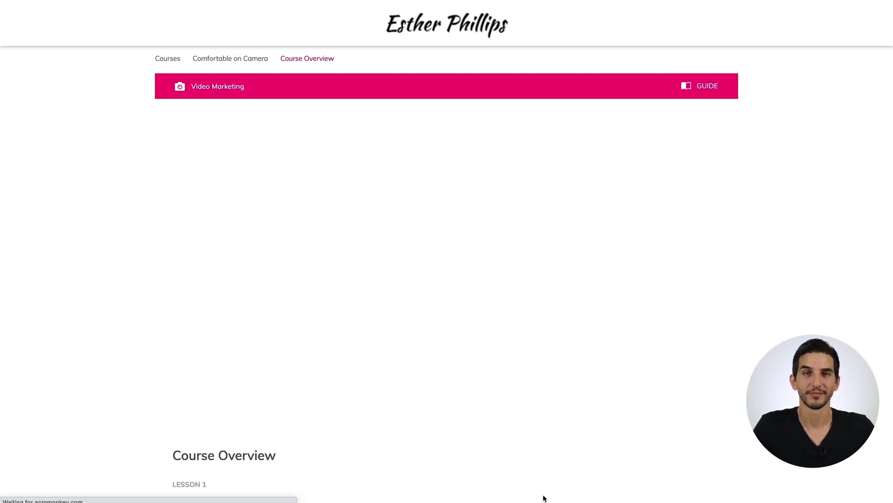
pyautogui.scroll(-8, 758, 277)
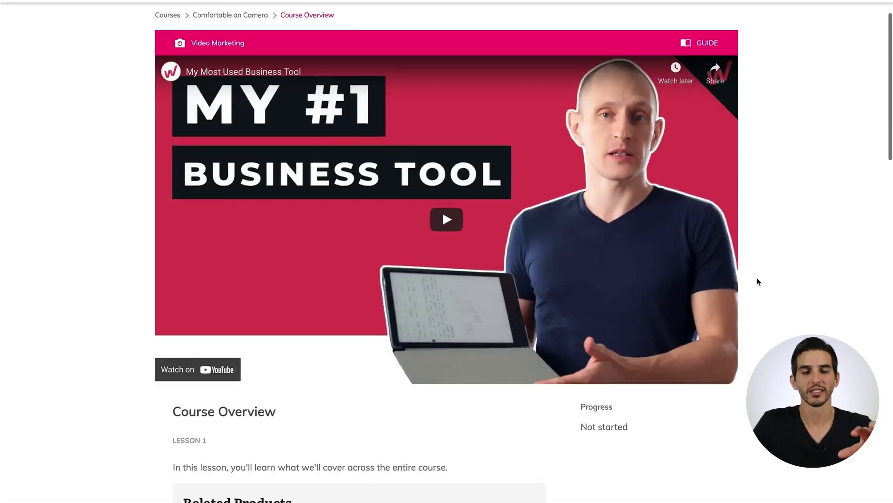
pyautogui.scroll(-1, 693, 284)
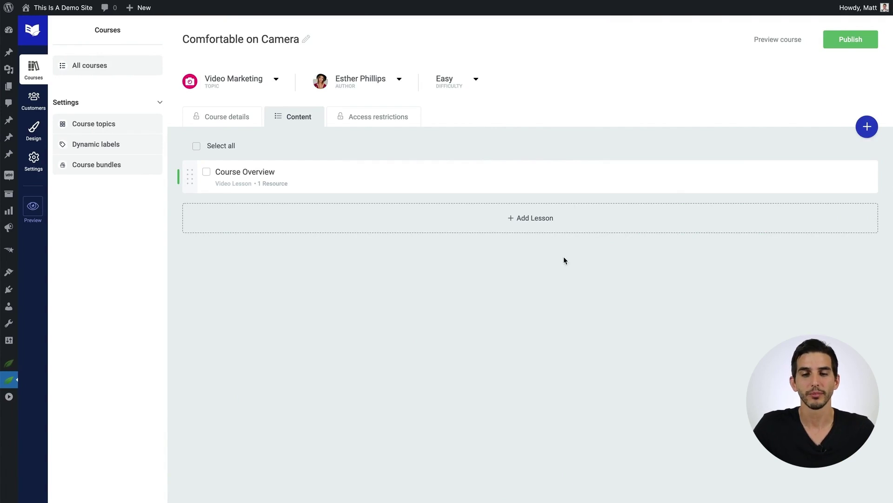
# Step: Dismiss the empty new-lesson form and duplicate the Course Overview lesson instead
pyautogui.click(520, 223)
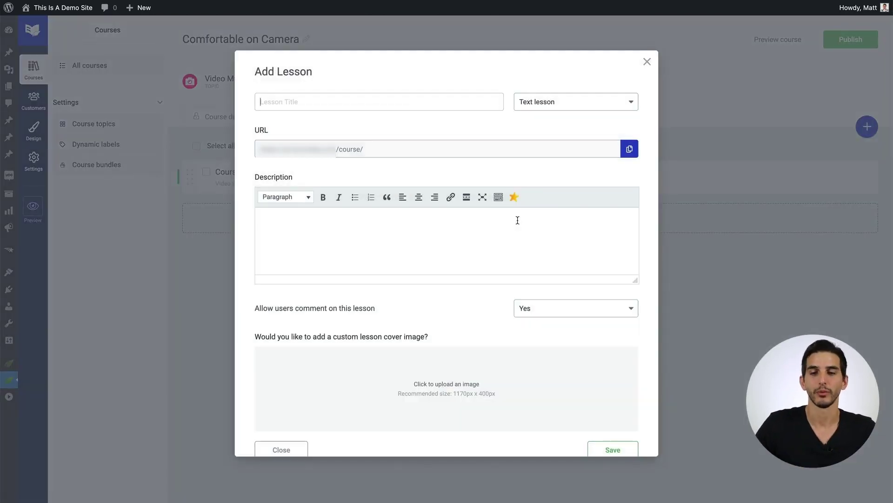
pyautogui.click(791, 279)
pyautogui.click(860, 181)
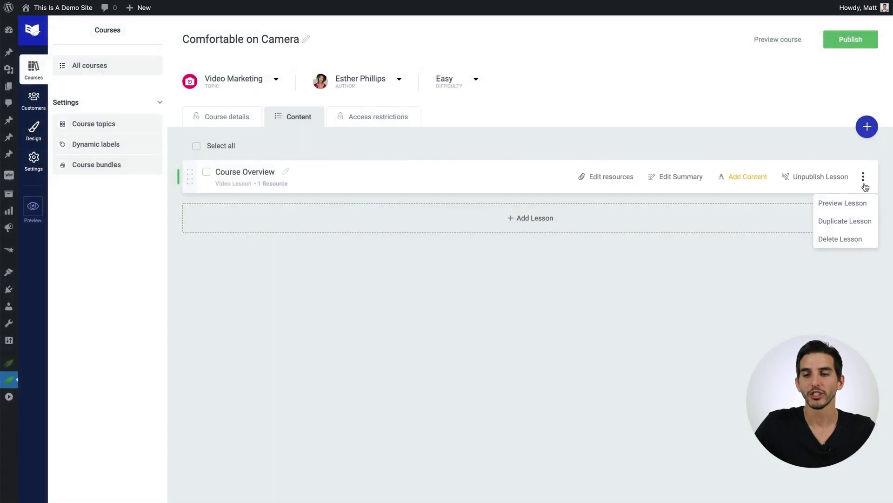
pyautogui.click(845, 221)
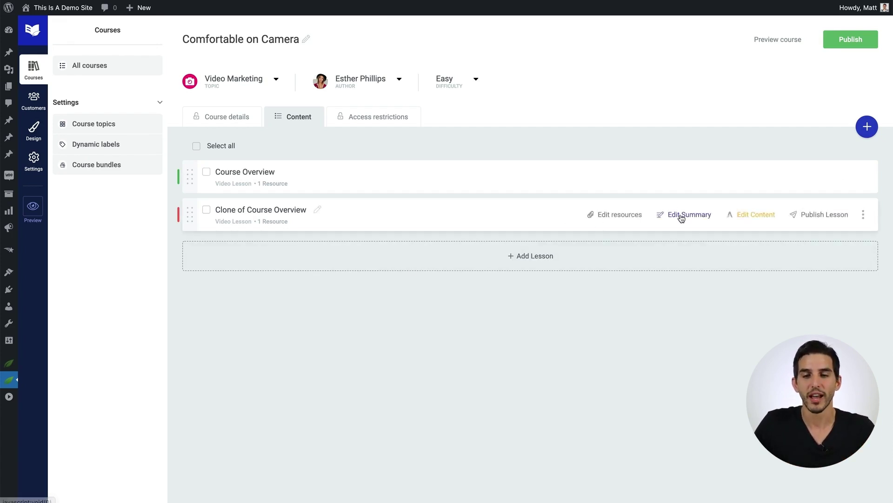
# Step: Retitle the cloned lesson "Gear Overview" with the slug gear-overview and the description "In this lesson, you'll see what gear you'll need."
pyautogui.click(680, 214)
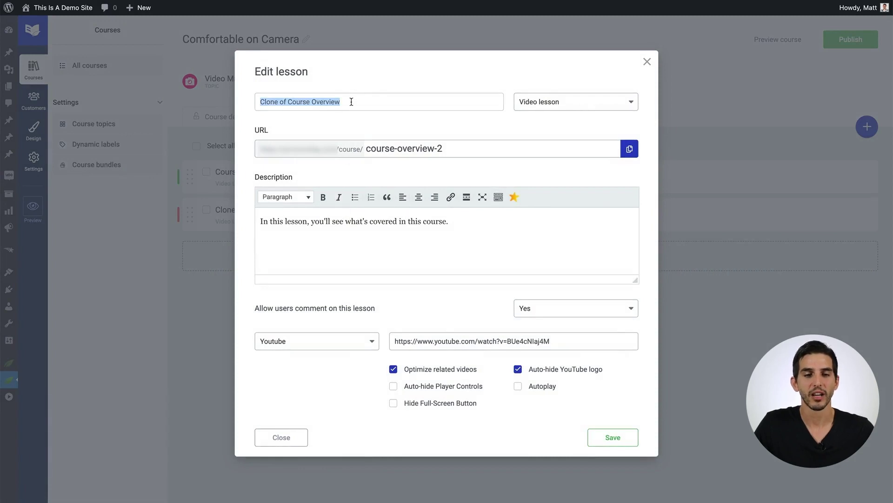
pyautogui.write('Gear')
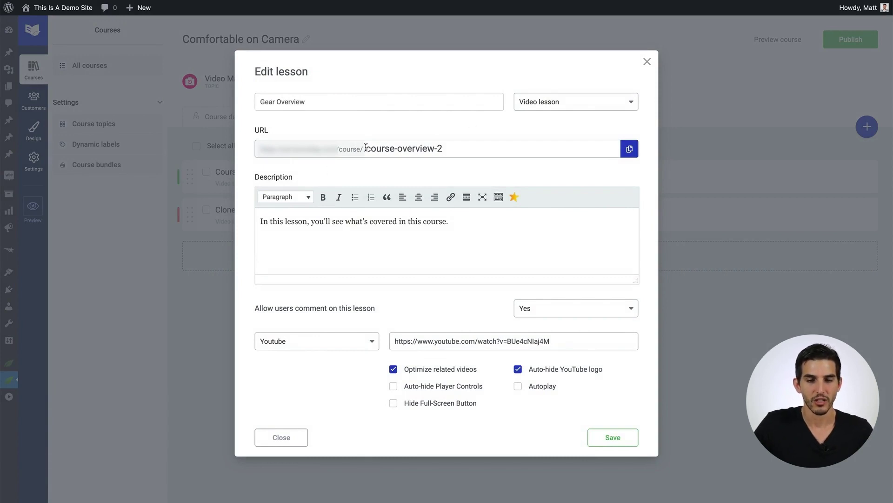
pyautogui.moveTo(366, 147); pyautogui.dragTo(556, 153)
pyautogui.write('gear')
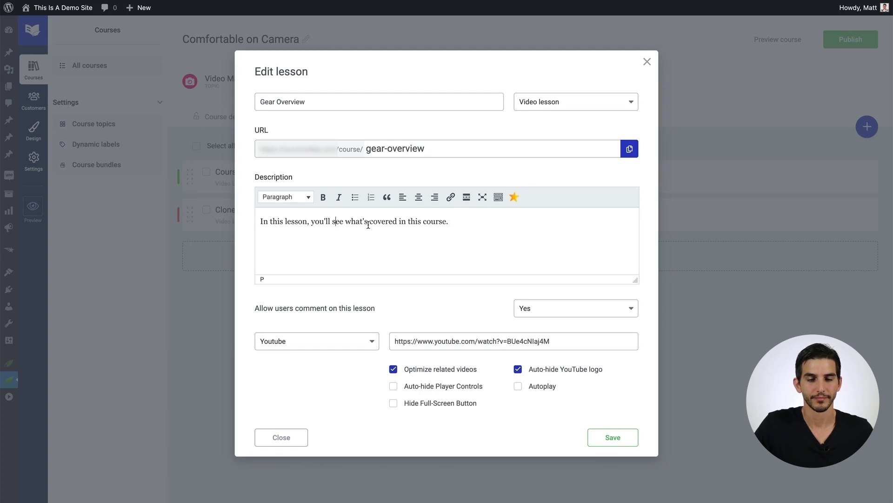
pyautogui.moveTo(362, 222); pyautogui.dragTo(491, 230)
pyautogui.write('gear you')
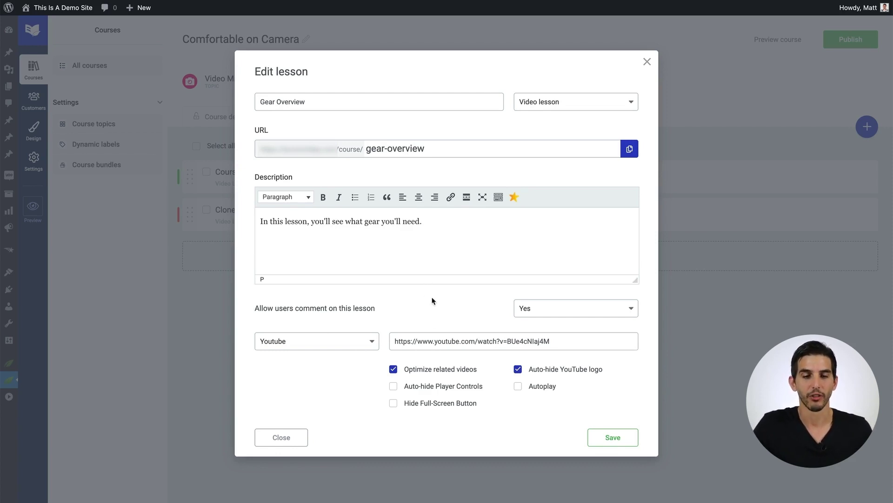
pyautogui.tripleClick(512, 341)
pyautogui.write('https://www.youtube.com/watch?v=yEF3v4gL_5A')
pyautogui.click(585, 369)
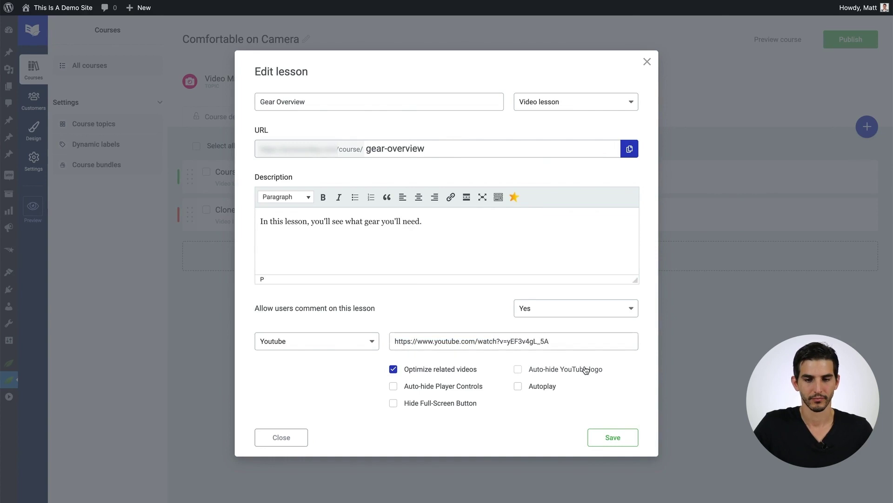
pyautogui.click(613, 438)
# Step: Open the Gear Overview lesson's content for editing and delete its intro text and Related Products block
pyautogui.moveTo(608, 213)
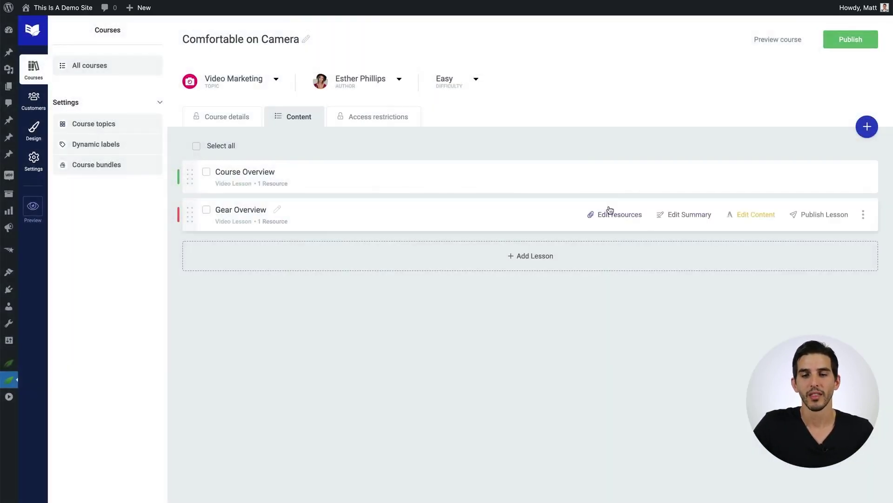
pyautogui.click(744, 216)
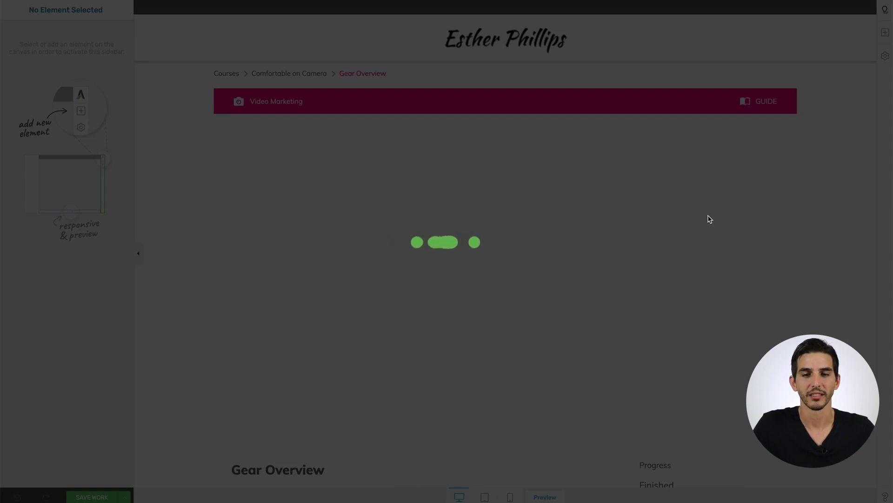
pyautogui.scroll(-8, 529, 203)
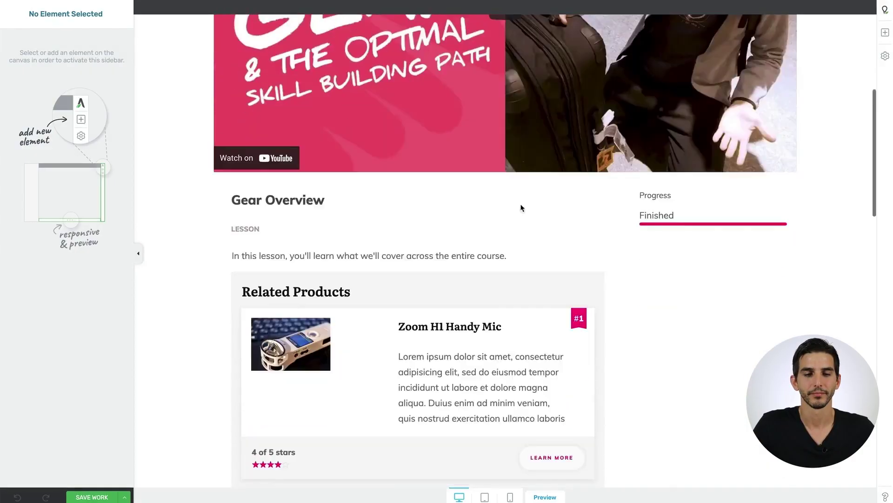
pyautogui.click(600, 153)
pyautogui.click(594, 156)
pyautogui.click(600, 144)
# Step: Place a Block element under the lesson label and insert the first Illustrated List template, "The Feature Highlights"
pyautogui.click(885, 33)
pyautogui.moveTo(824, 49); pyautogui.dragTo(345, 116)
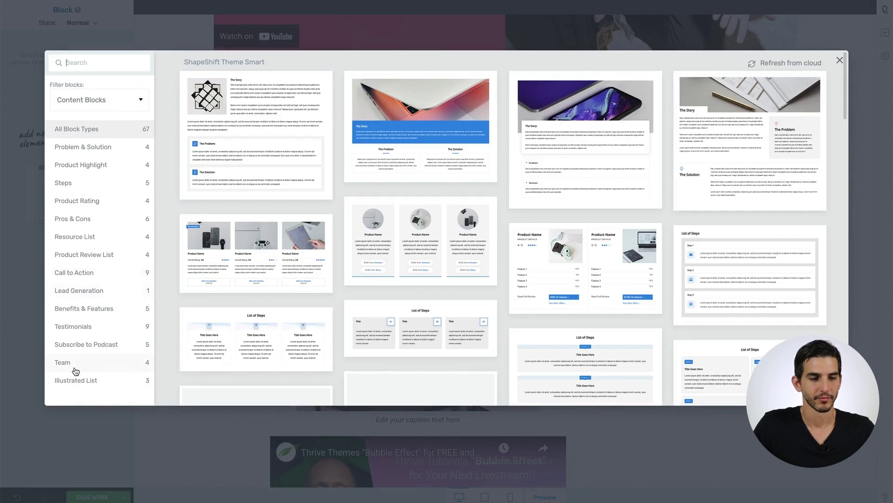
pyautogui.click(75, 368)
pyautogui.click(75, 380)
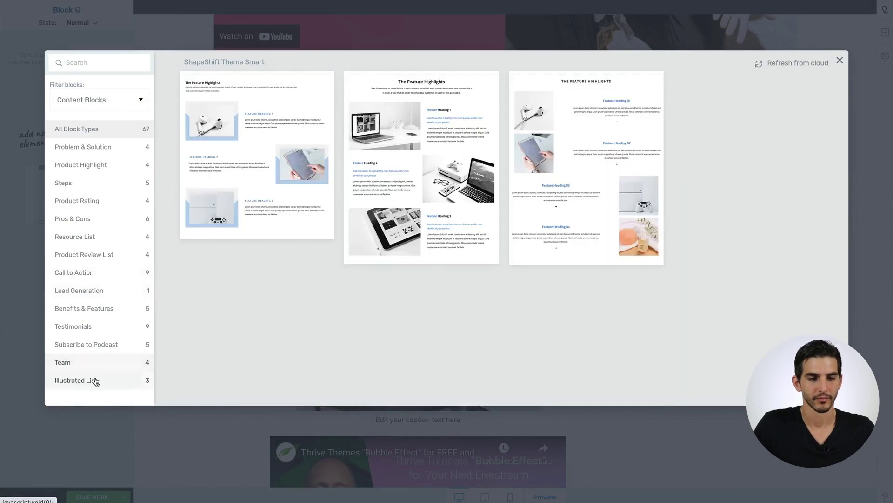
pyautogui.click(273, 159)
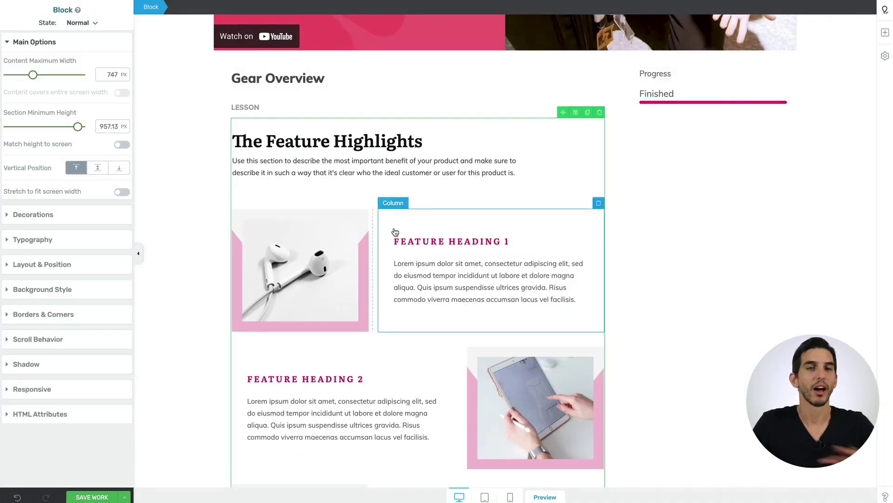
# Step: Save the Gear Overview lesson's content and preview the lesson page
pyautogui.scroll(-5, 591, 270)
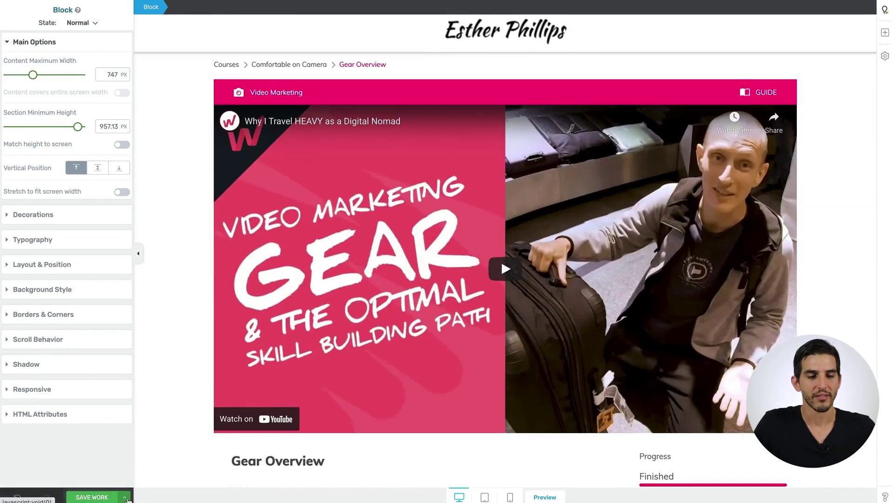
pyautogui.click(124, 496)
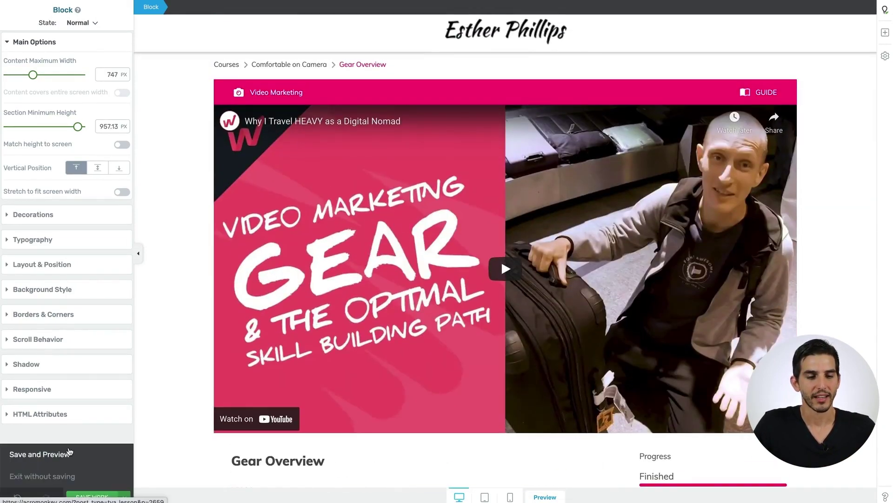
pyautogui.click(69, 453)
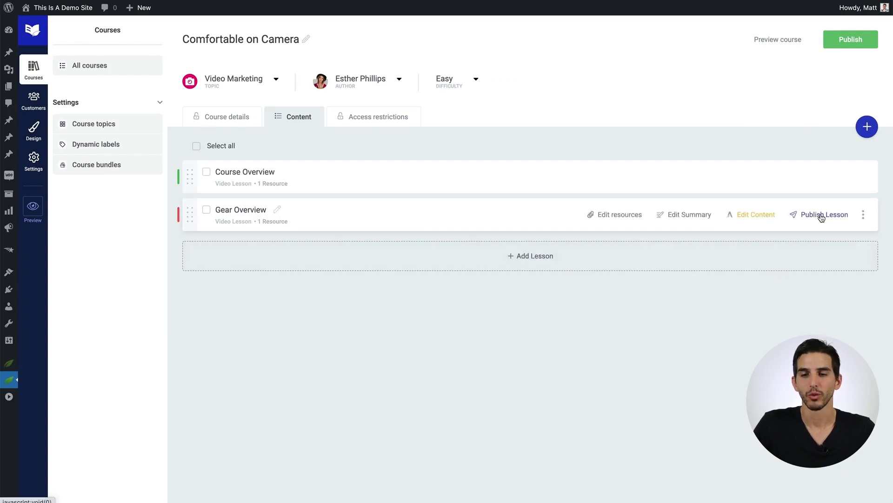
# Step: Publish the Gear Overview lesson and preview the Comfortable on Camera course page with its lesson list
pyautogui.click(820, 214)
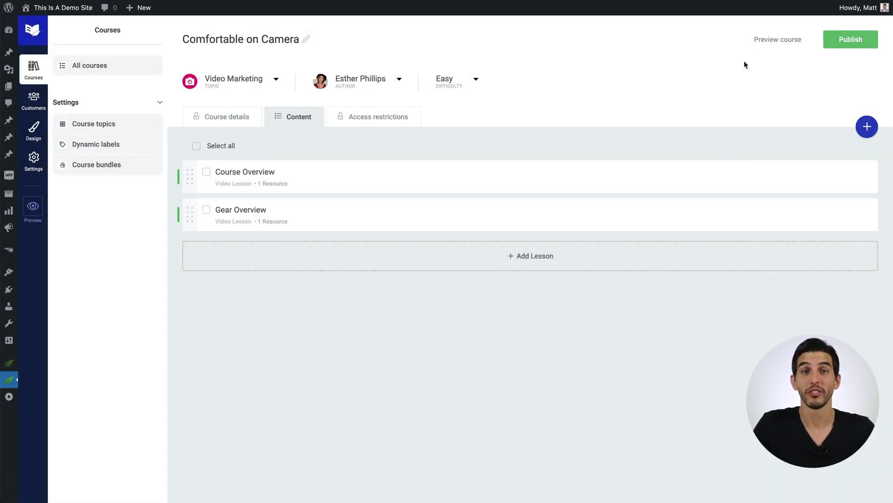
pyautogui.click(757, 42)
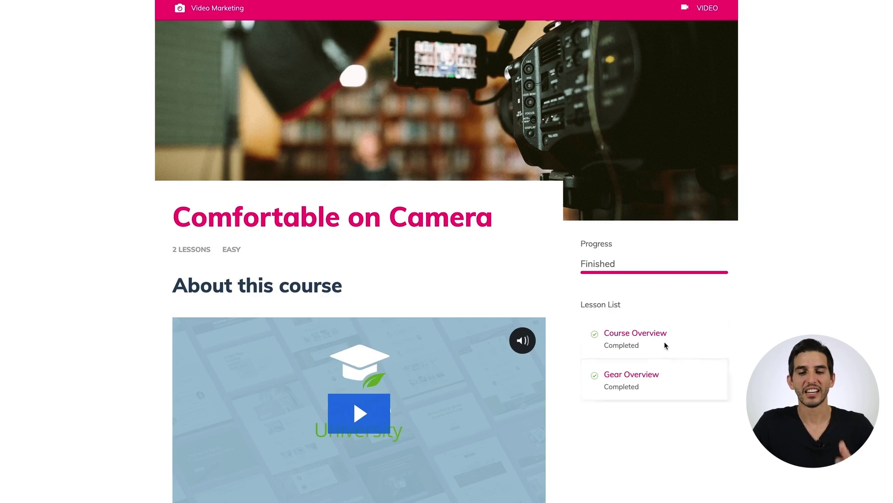
pyautogui.scroll(-3, 624, 428)
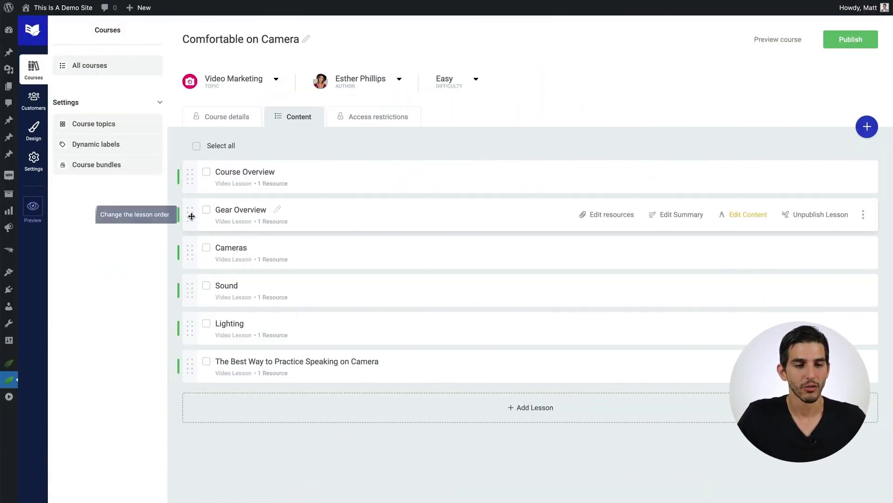
# Step: Move the Cameras lesson below the Lighting lesson in the course content
pyautogui.moveTo(188, 254); pyautogui.dragTo(190, 284)
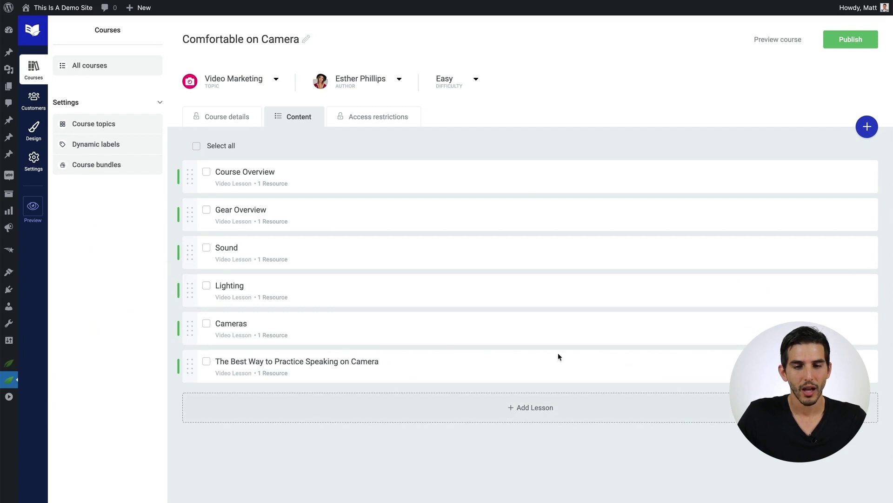
# Step: Add a module titled "Introduction" containing all existing lessons, with the description "Welcome to the course!", and save it
pyautogui.click(876, 128)
pyautogui.click(558, 148)
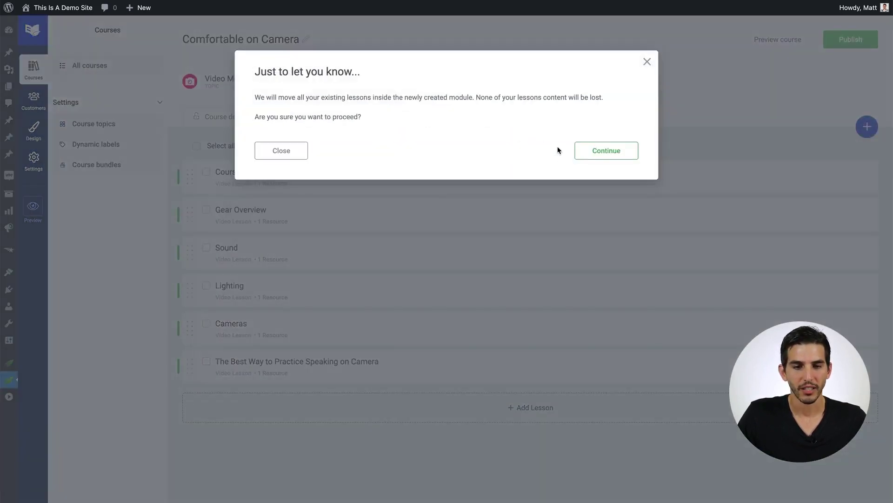
pyautogui.click(600, 155)
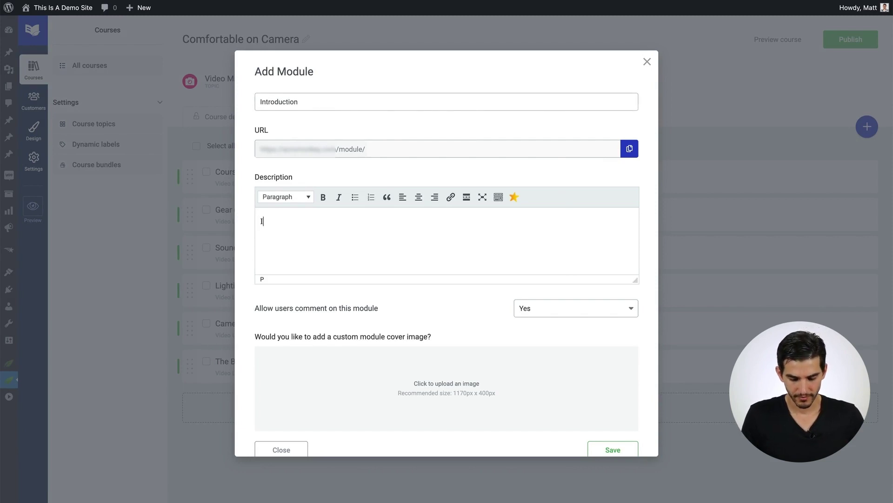
pyautogui.hotkey('ctrl', 'a')
pyautogui.write('Welcom')
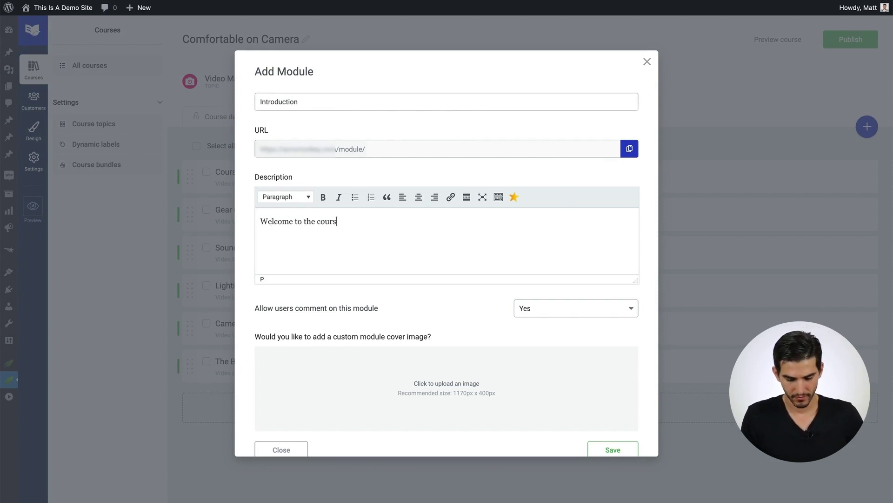
pyautogui.write('e to the course!')
pyautogui.click(591, 447)
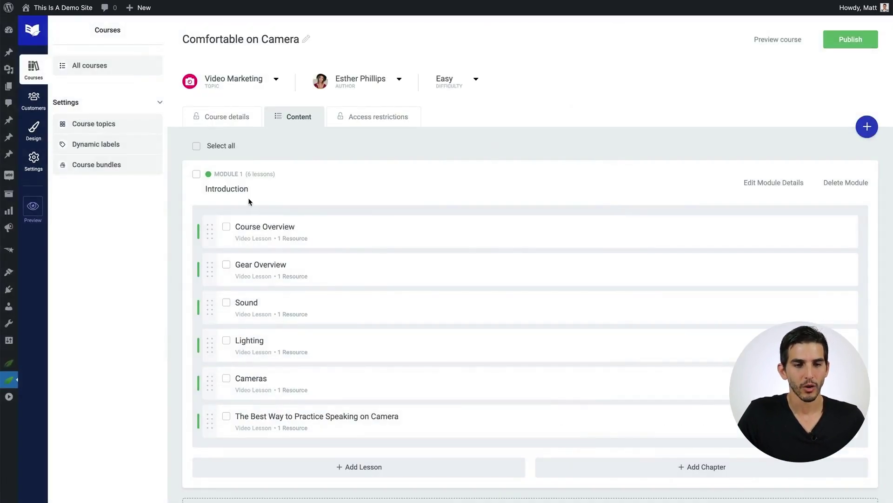
# Step: Add and save a "Gear Overview" module with the description "In this lesson, you'll learn about all the gear you need to succeed."
pyautogui.scroll(-1, 252, 200)
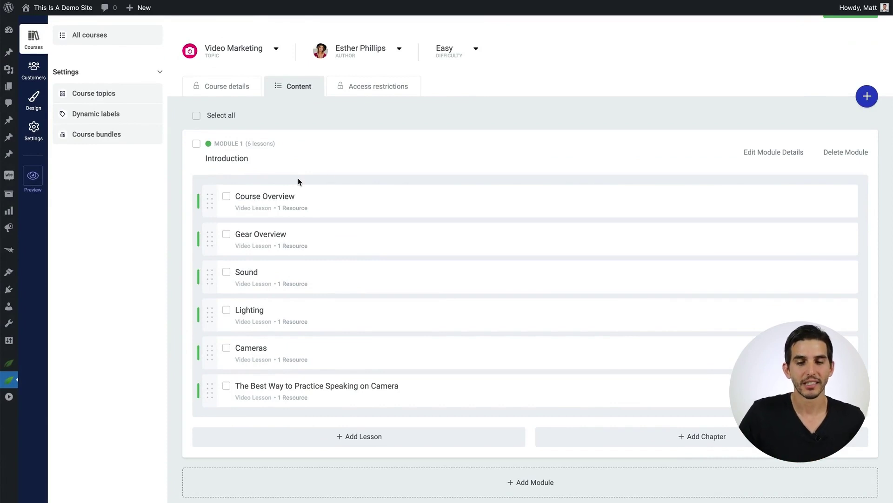
pyautogui.scroll(-1, 447, 349)
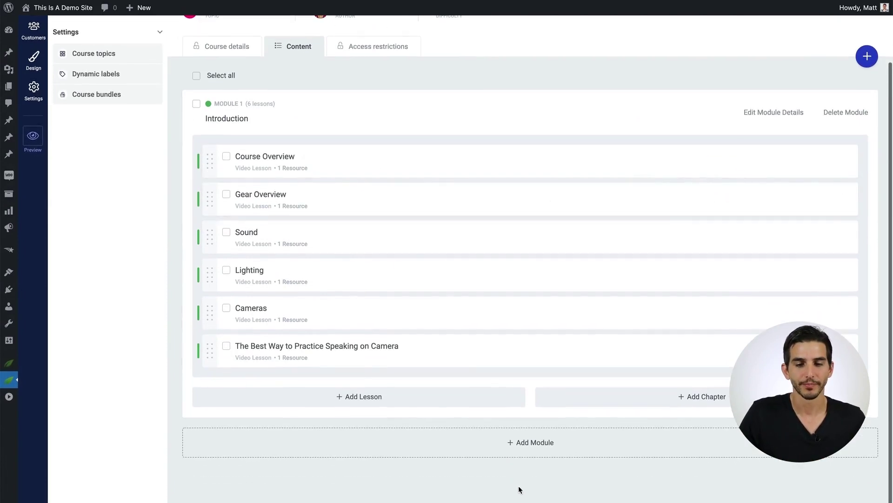
pyautogui.click(524, 444)
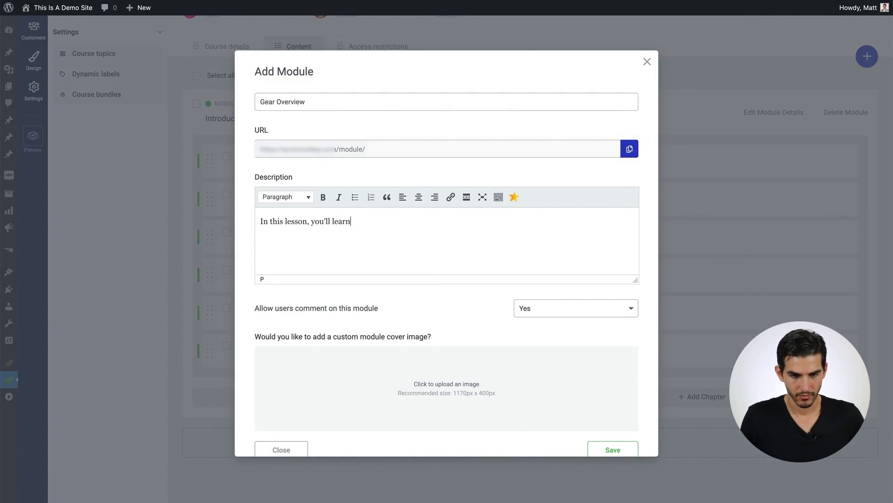
pyautogui.click(599, 448)
# Step: Move the Gear Overview, Sound, Lighting and Cameras lessons from the Introduction module into the Gear Overview module, in that order
pyautogui.scroll(-2, 383, 291)
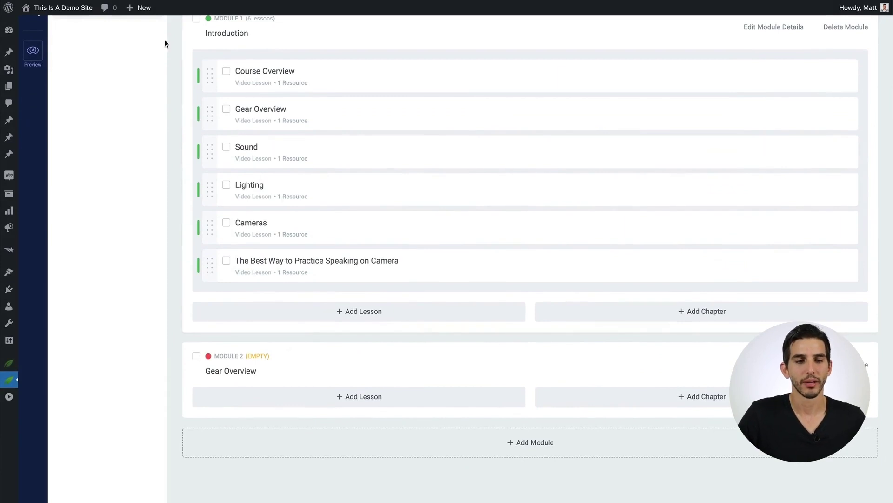
pyautogui.moveTo(211, 114); pyautogui.dragTo(231, 381)
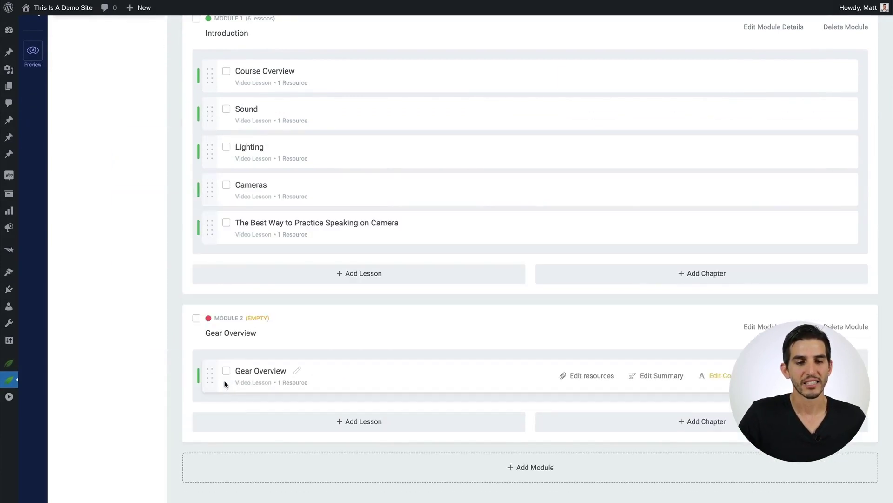
pyautogui.moveTo(208, 120); pyautogui.dragTo(218, 369)
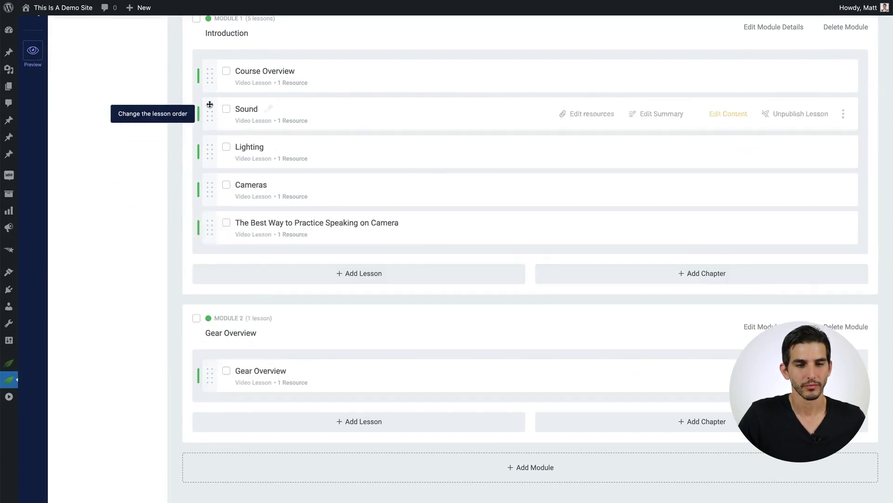
pyautogui.moveTo(209, 113); pyautogui.dragTo(210, 375)
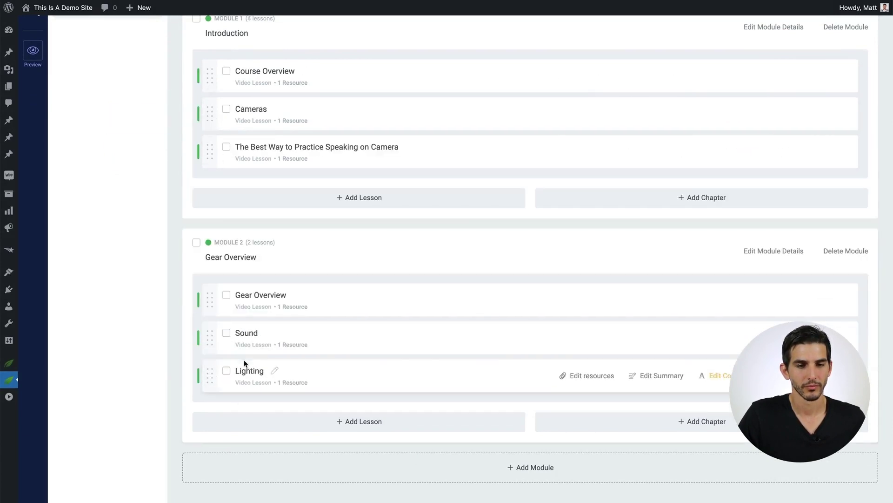
pyautogui.moveTo(208, 114); pyautogui.dragTo(215, 386)
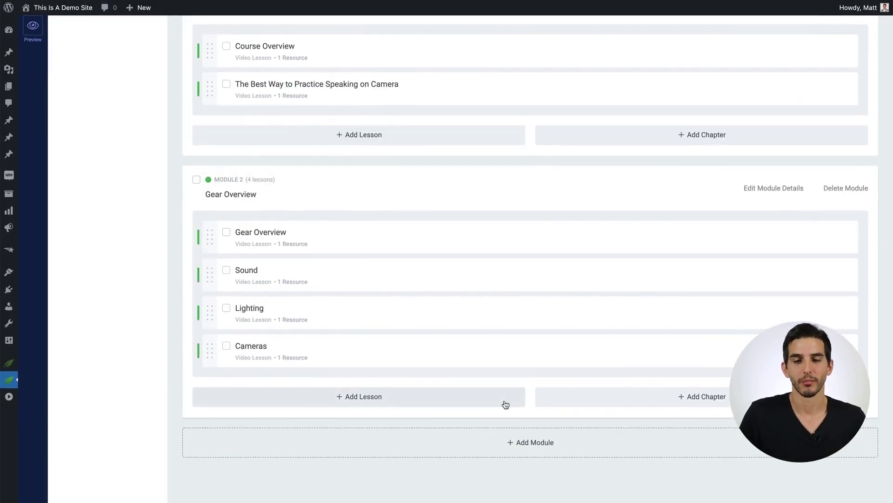
# Step: Add a chapter titled "Gear Overview" to the Gear Overview module, accepting that its existing lessons are moved inside the chapter
pyautogui.click(678, 400)
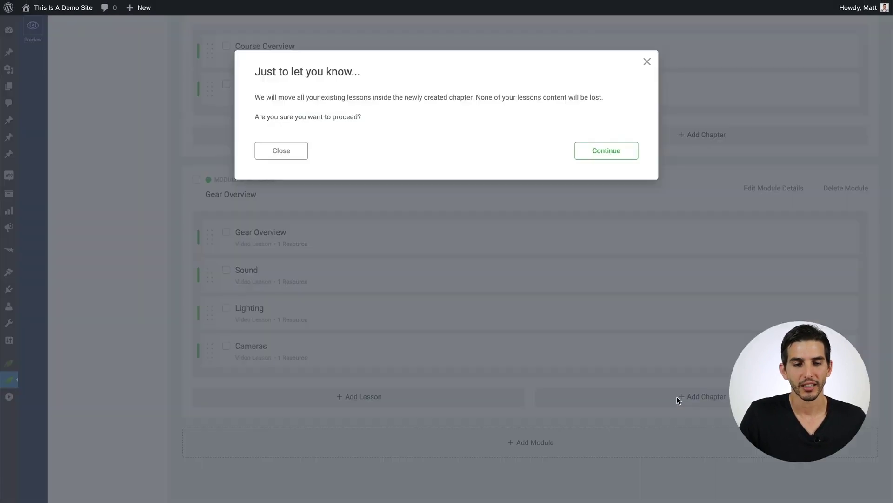
pyautogui.click(590, 153)
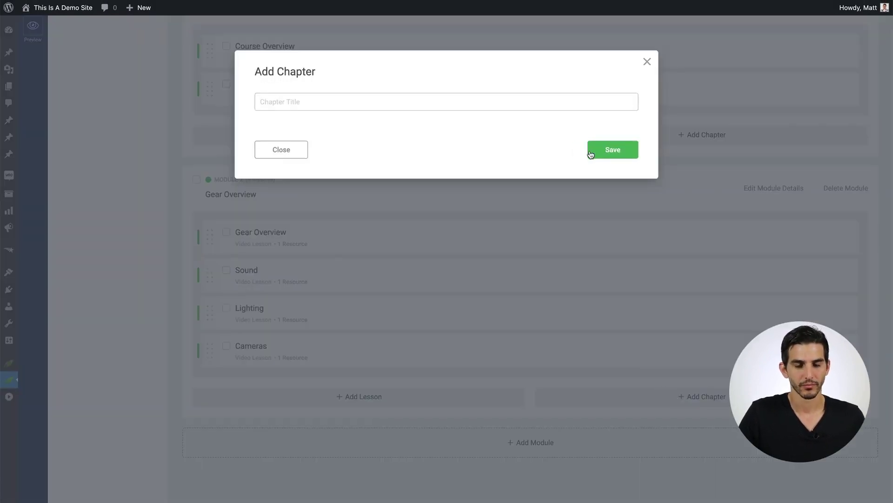
pyautogui.write('Gear')
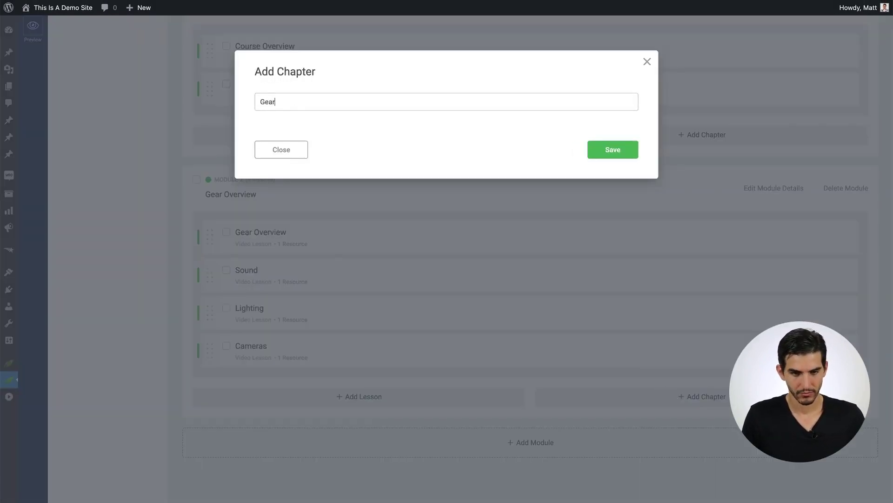
pyautogui.write(' Overview')
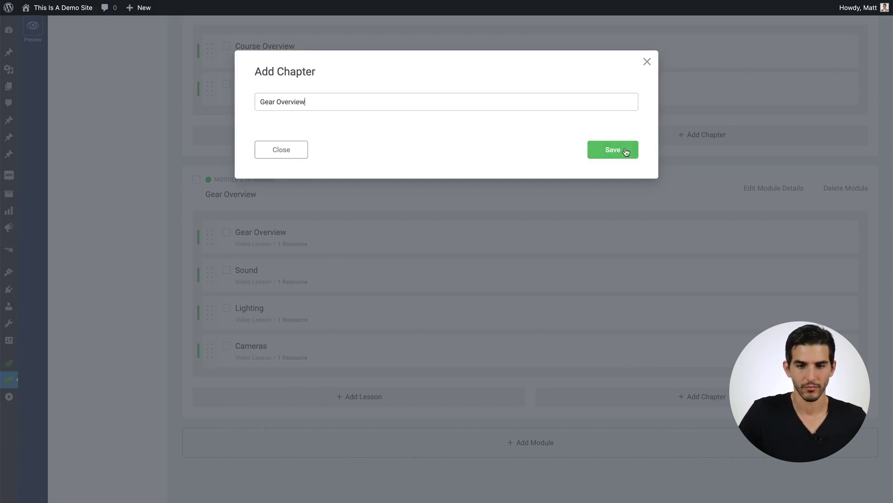
pyautogui.click(629, 150)
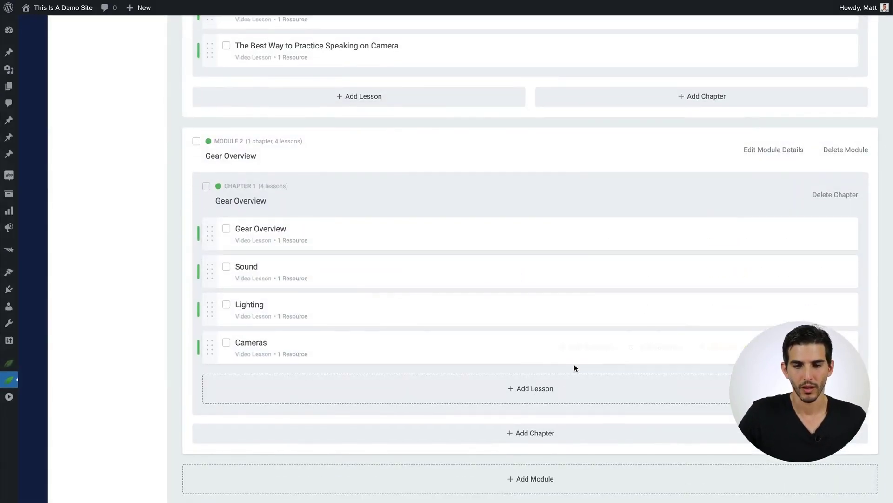
# Step: Add a "Step-By-Step" chapter to the Gear Overview module and move the Sound, Lighting and Cameras lessons into it
pyautogui.click(561, 432)
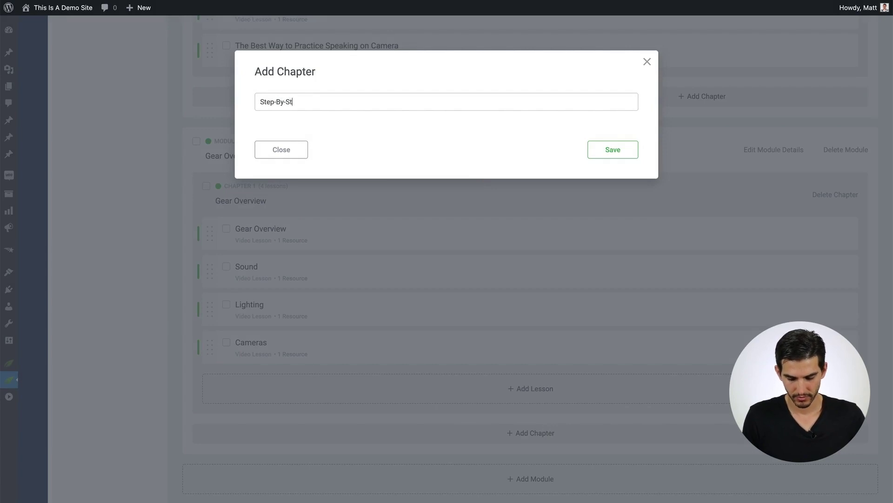
pyautogui.click(613, 149)
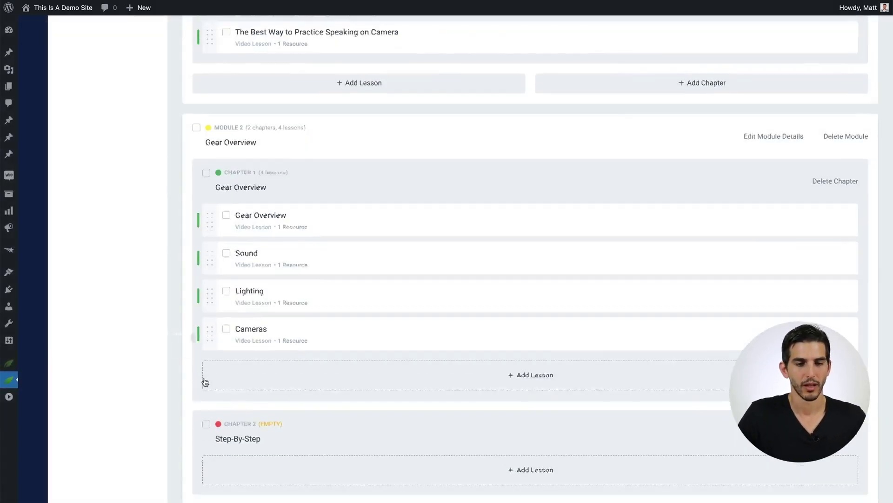
pyautogui.scroll(-1, 205, 381)
pyautogui.moveTo(208, 199); pyautogui.dragTo(221, 373)
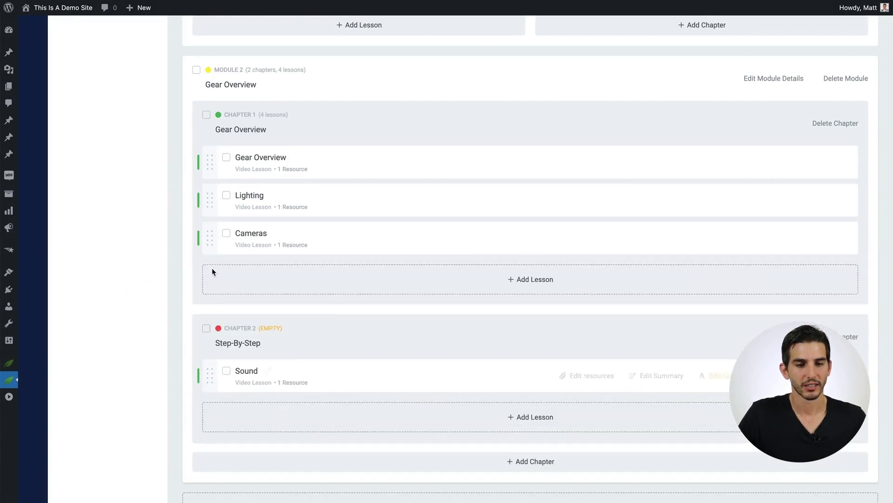
pyautogui.moveTo(207, 196); pyautogui.dragTo(222, 373)
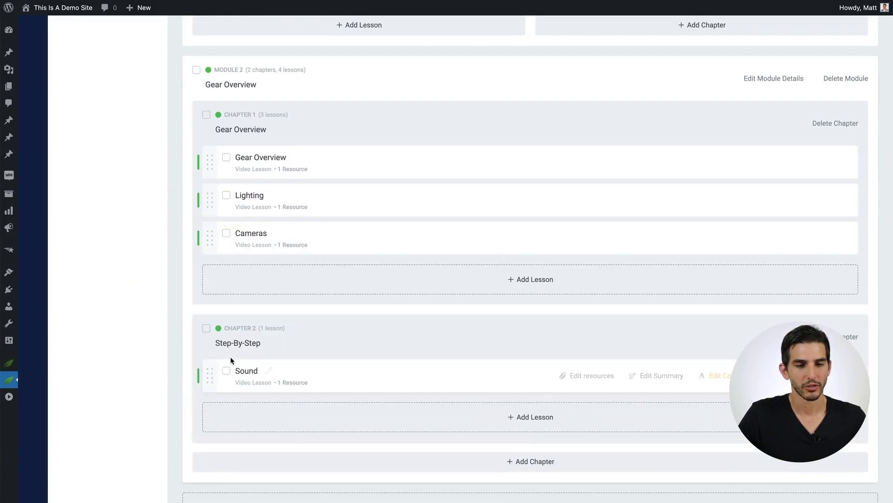
pyautogui.moveTo(209, 202); pyautogui.dragTo(210, 379)
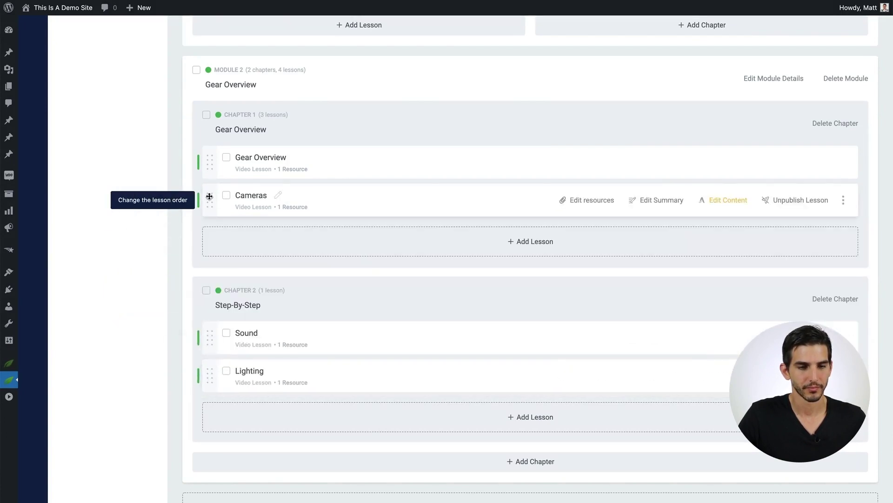
pyautogui.moveTo(211, 191); pyautogui.dragTo(209, 377)
# Step: Add and save a "How to Practice" module with the description "In this module, you'll learn how to practice performing on camera."
pyautogui.scroll(1, 145, 198)
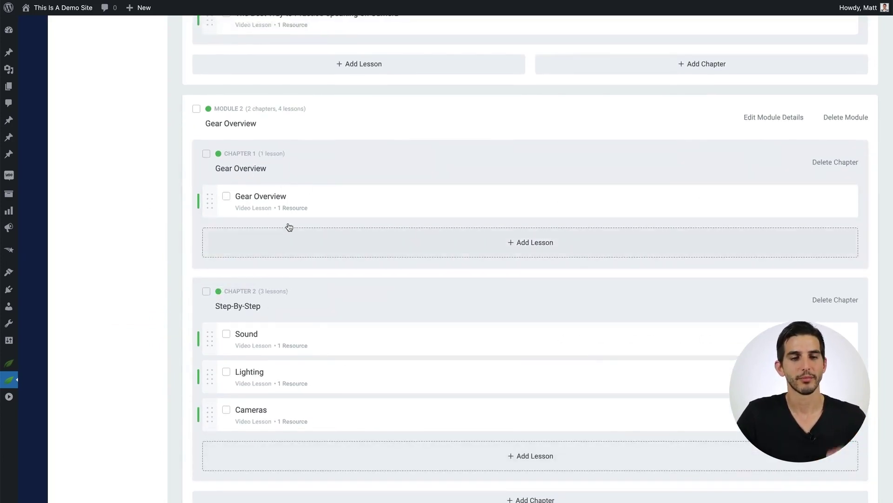
pyautogui.scroll(-3, 274, 140)
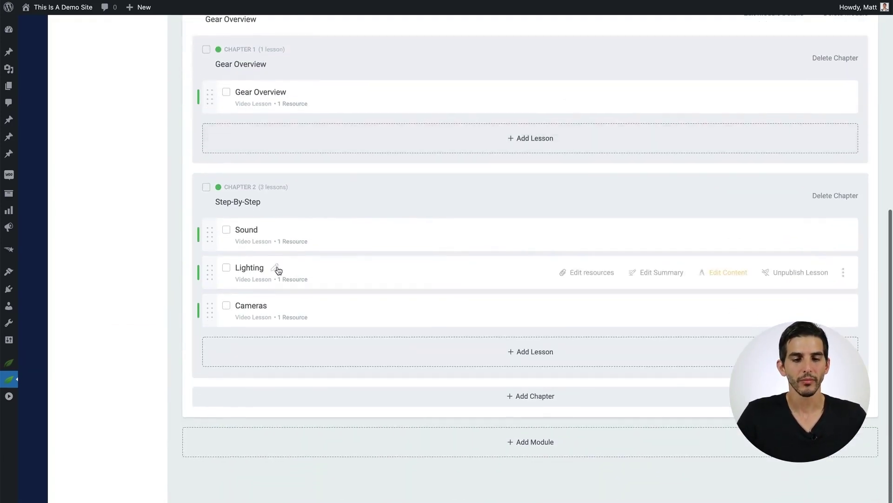
pyautogui.scroll(5, 277, 267)
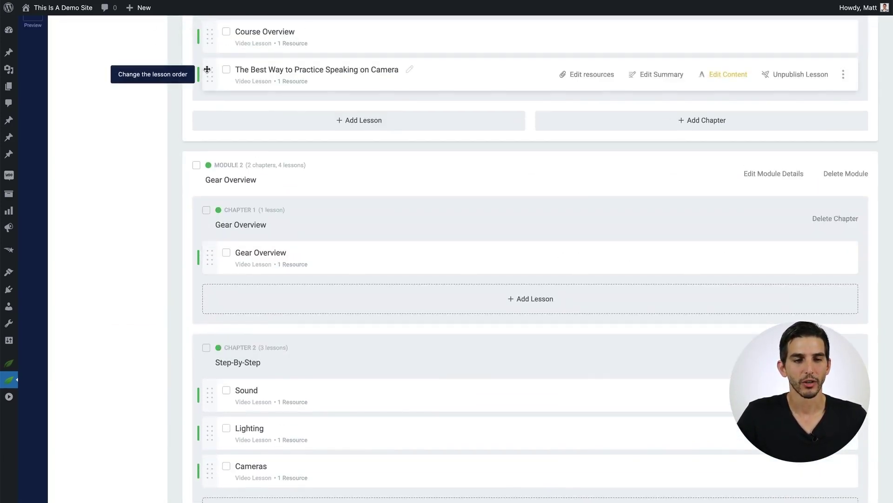
pyautogui.scroll(-4, 349, 429)
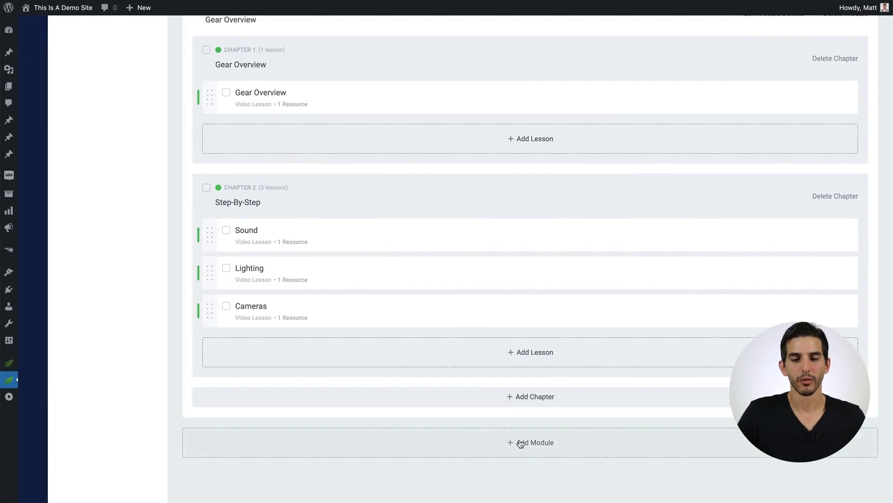
pyautogui.click(518, 439)
pyautogui.write('How to Practice')
pyautogui.click(354, 224)
pyautogui.write('In t')
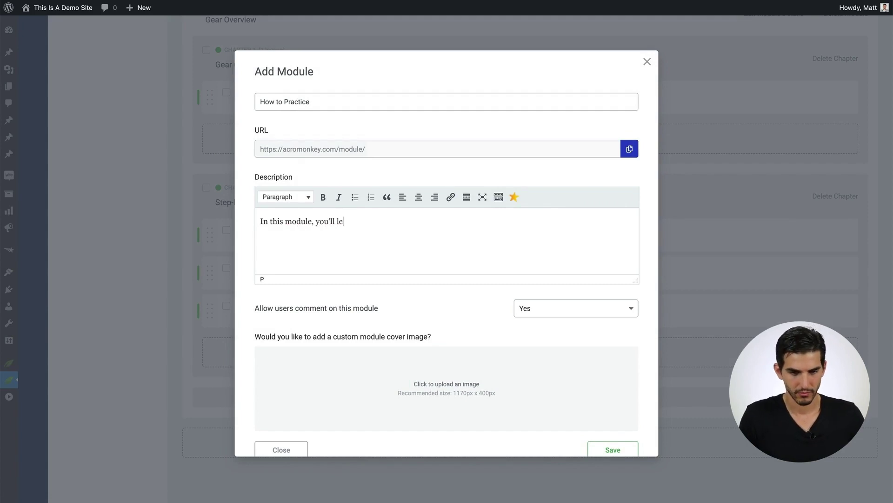
pyautogui.click(616, 450)
# Step: Move the lesson "The Best Way to Practice Speaking on Camera" from the Introduction module into the How to Practice module
pyautogui.scroll(-2, 445, 424)
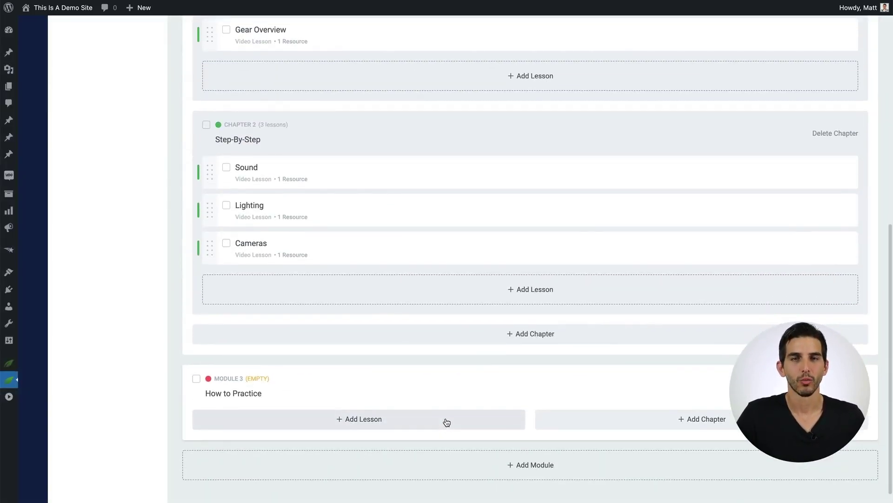
pyautogui.scroll(5, 275, 145)
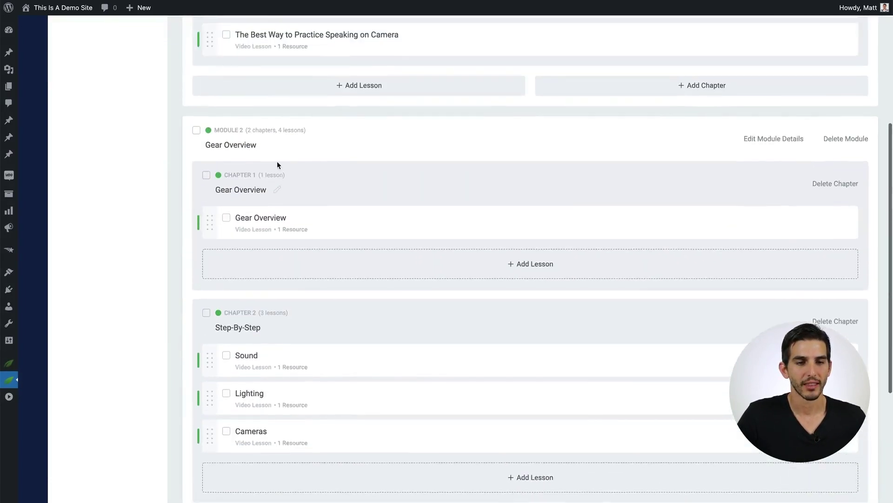
pyautogui.moveTo(208, 71); pyautogui.dragTo(227, 401)
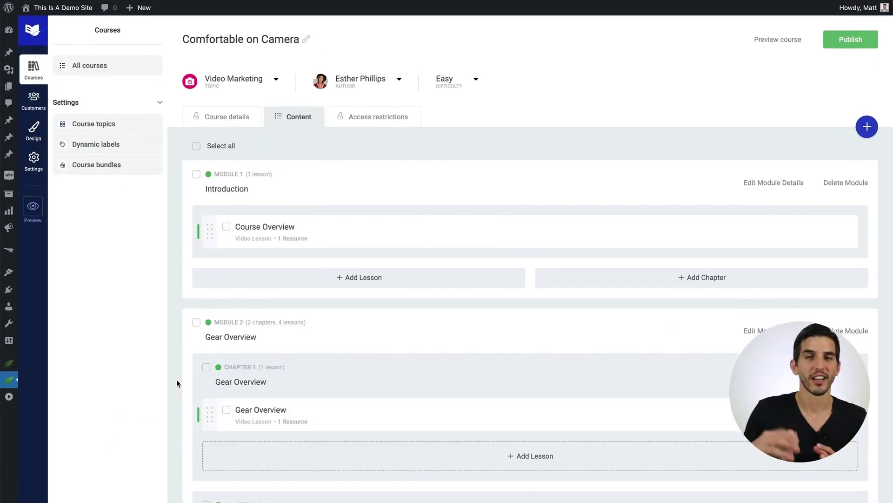
# Step: Review how the lessons are arranged in modules and chapters throughout the course content
pyautogui.moveTo(261, 198)
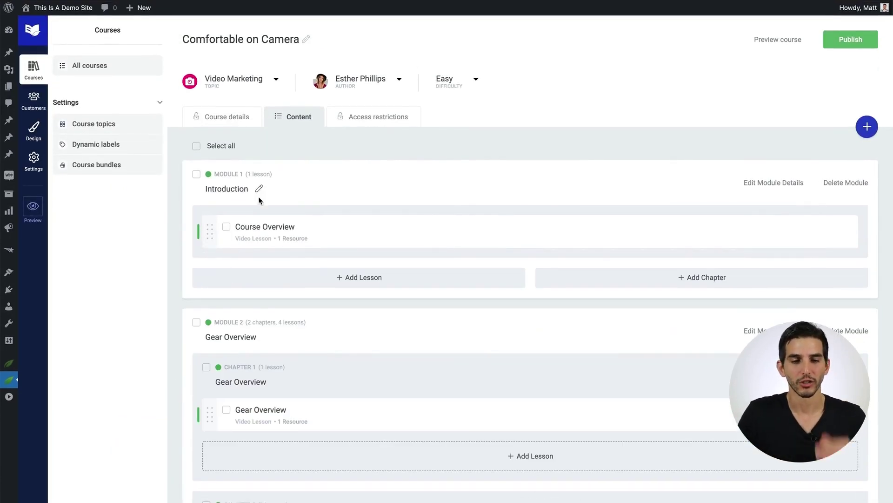
pyautogui.scroll(-2, 251, 289)
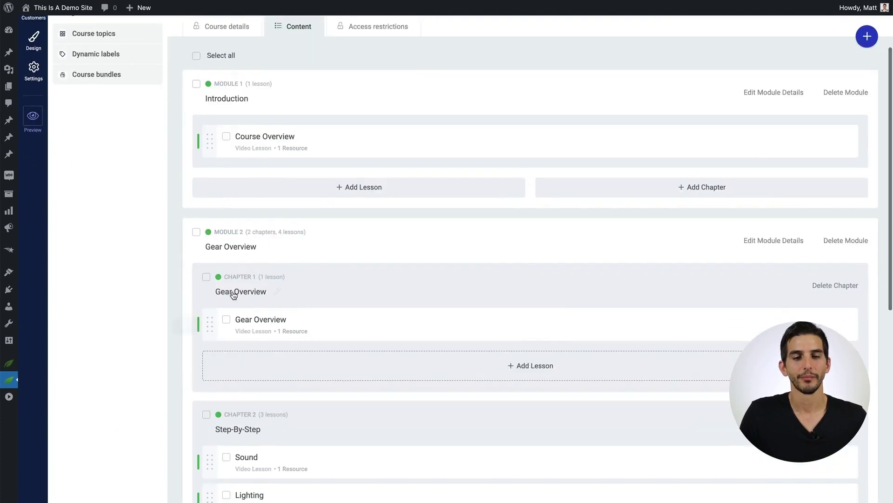
pyautogui.scroll(-3, 234, 297)
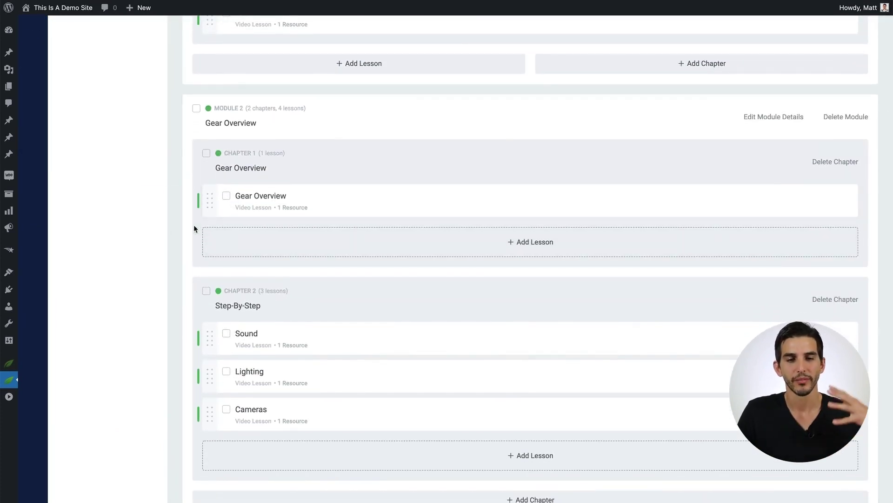
pyautogui.moveTo(235, 208)
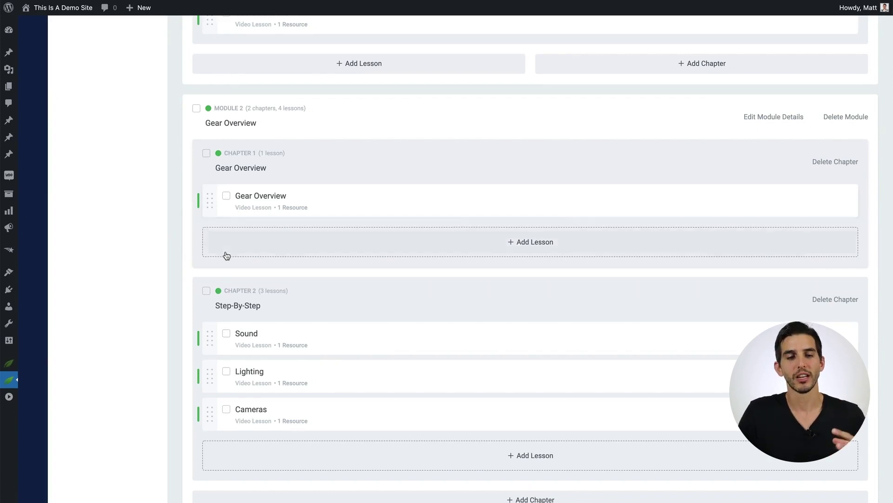
pyautogui.scroll(-1, 218, 280)
pyautogui.scroll(-4, 249, 341)
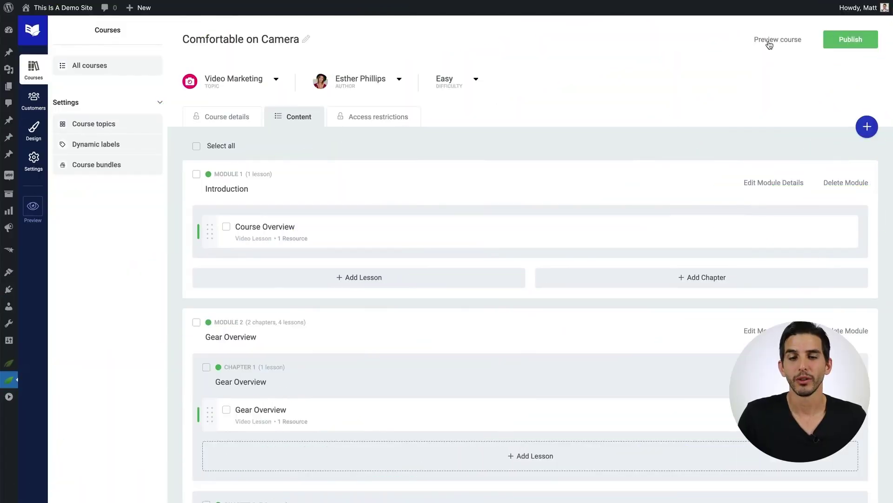
# Step: Preview the Comfortable on Camera course page and examine its Course Structure section down to the How to Practice module
pyautogui.click(769, 41)
pyautogui.scroll(-2, 49, 241)
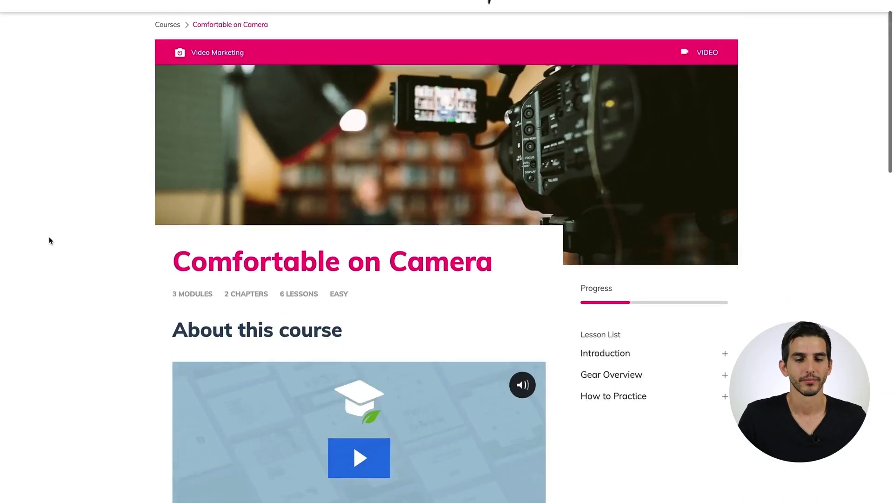
pyautogui.scroll(-12, 50, 240)
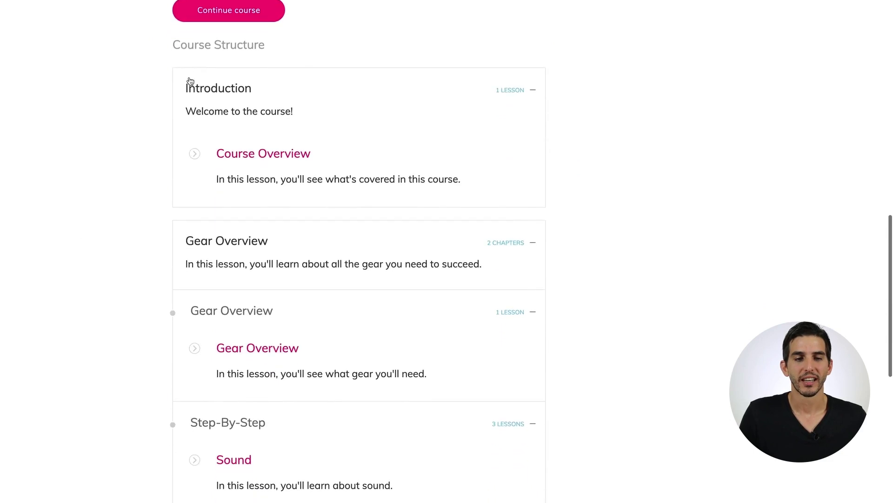
pyautogui.scroll(-9, 175, 285)
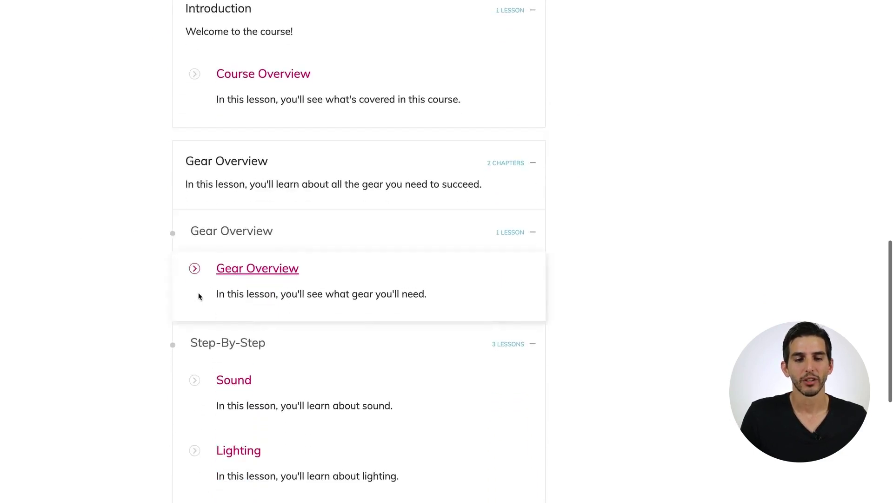
pyautogui.scroll(-2, 158, 369)
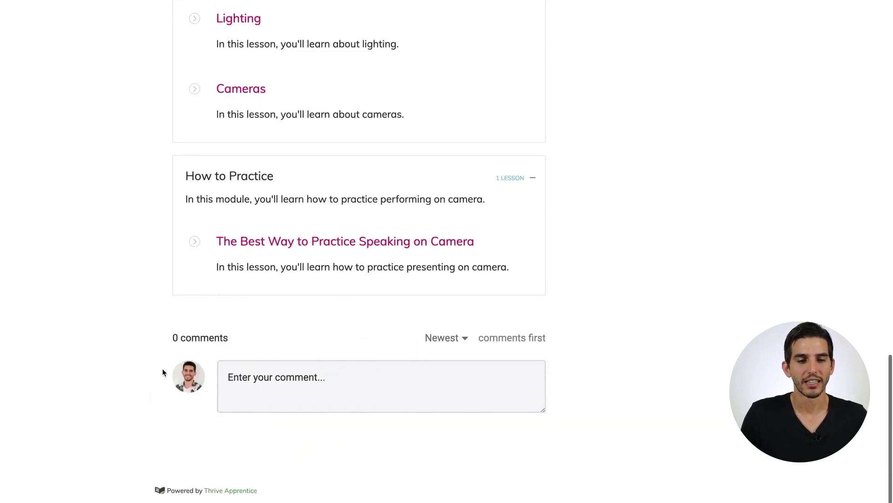
# Step: Collapse the Gear Overview module in the Course Structure section of the previewed page
pyautogui.scroll(1, 163, 371)
pyautogui.click(289, 248)
pyautogui.scroll(6, 84, 244)
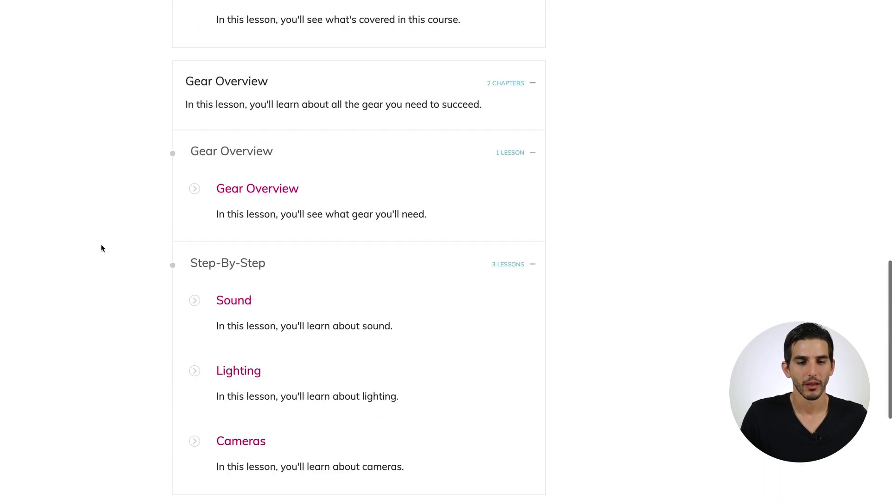
pyautogui.scroll(2, 227, 224)
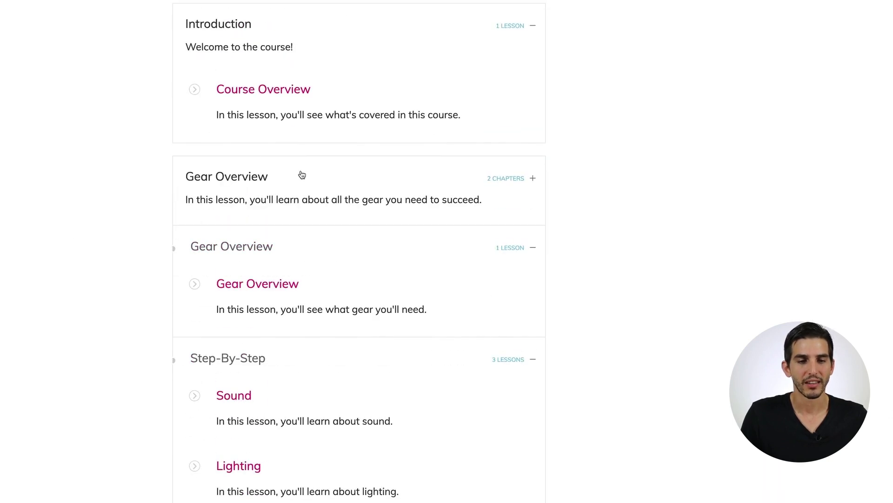
pyautogui.click(228, 210)
pyautogui.scroll(6, 228, 211)
pyautogui.click(348, 292)
# Step: Expand the Introduction module in the previewed page's Lesson List
pyautogui.scroll(6, 738, 255)
pyautogui.scroll(3, 737, 255)
pyautogui.click(722, 391)
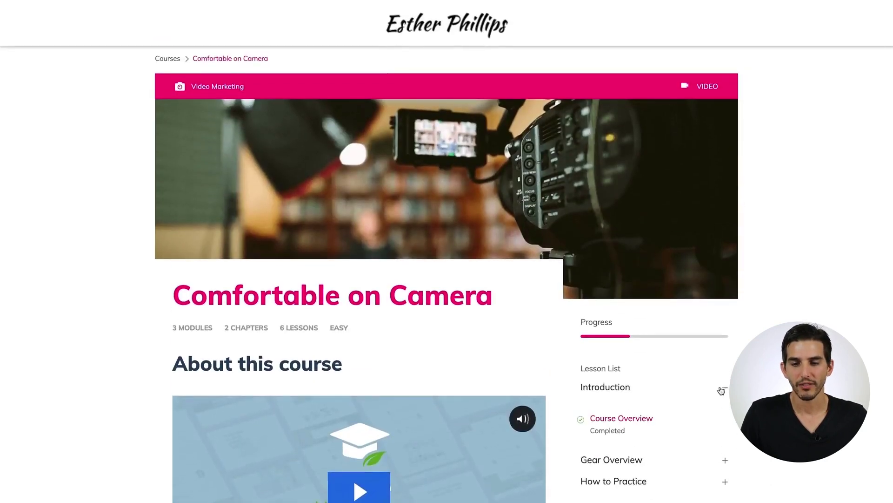
pyautogui.scroll(-2, 721, 392)
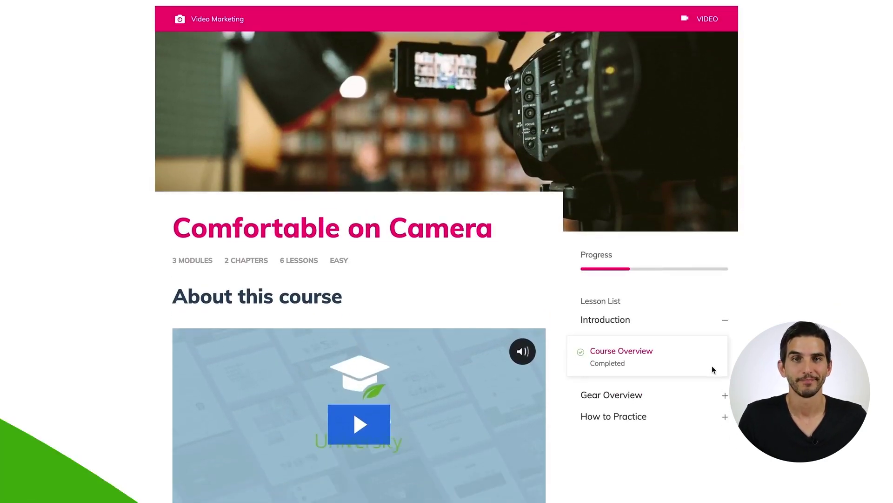